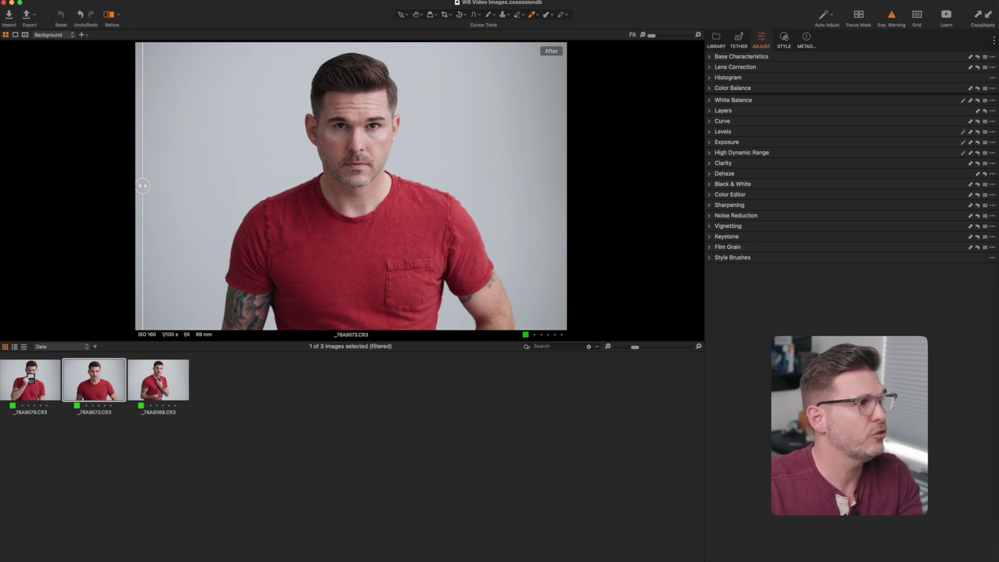
pyautogui.click(258, 0)
pyautogui.moveTo(292, 3)
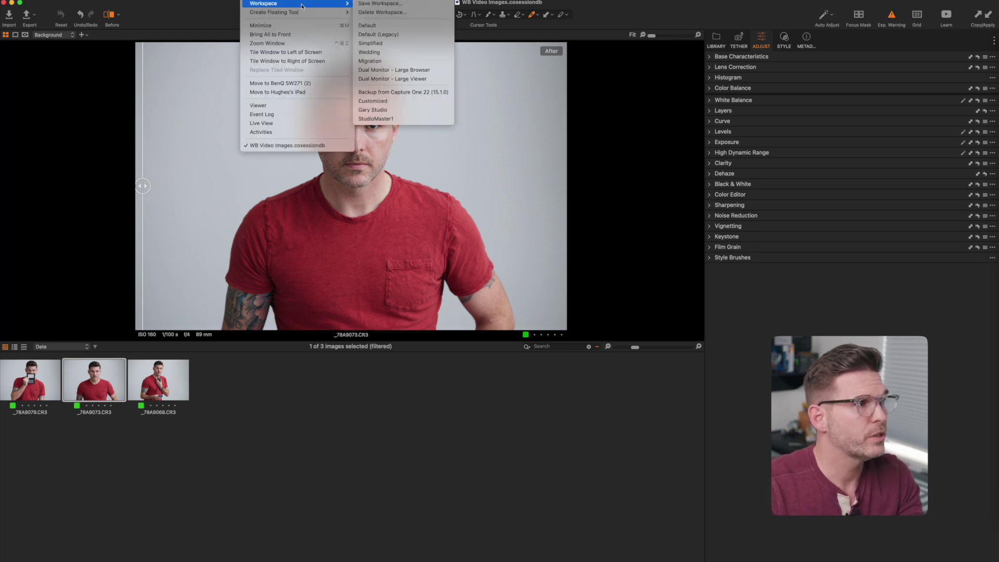
pyautogui.click(418, 65)
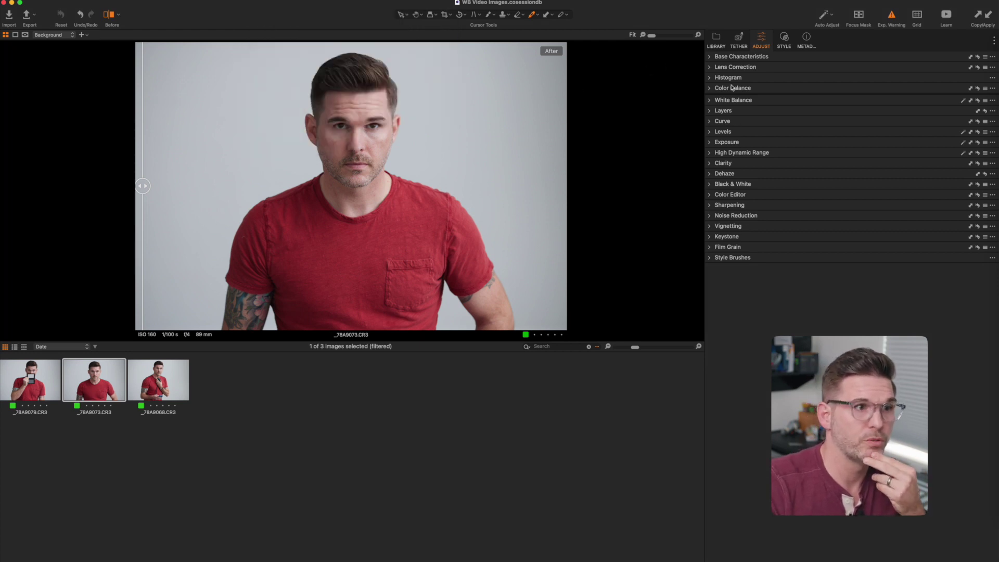
pyautogui.click(710, 142)
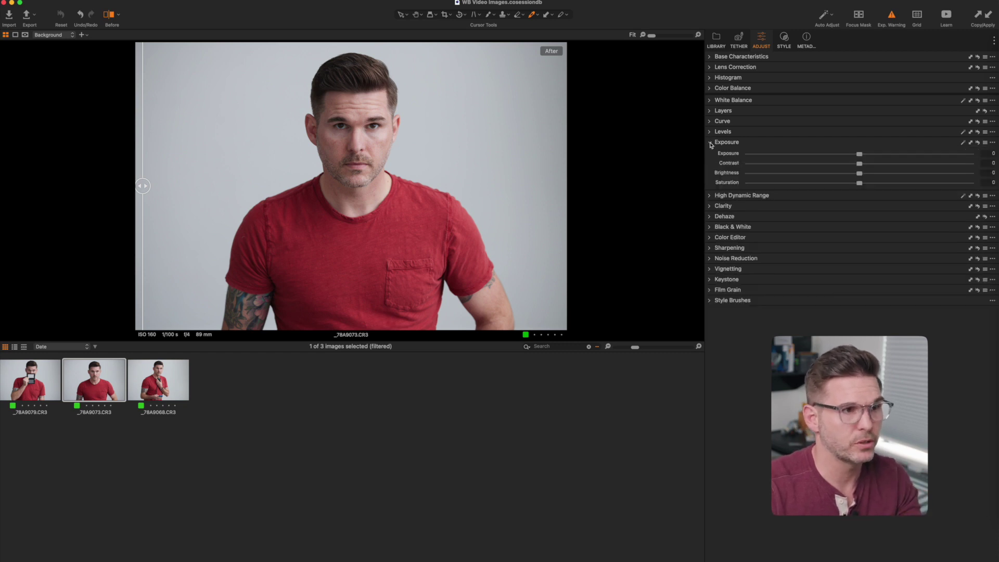
pyautogui.click(710, 142)
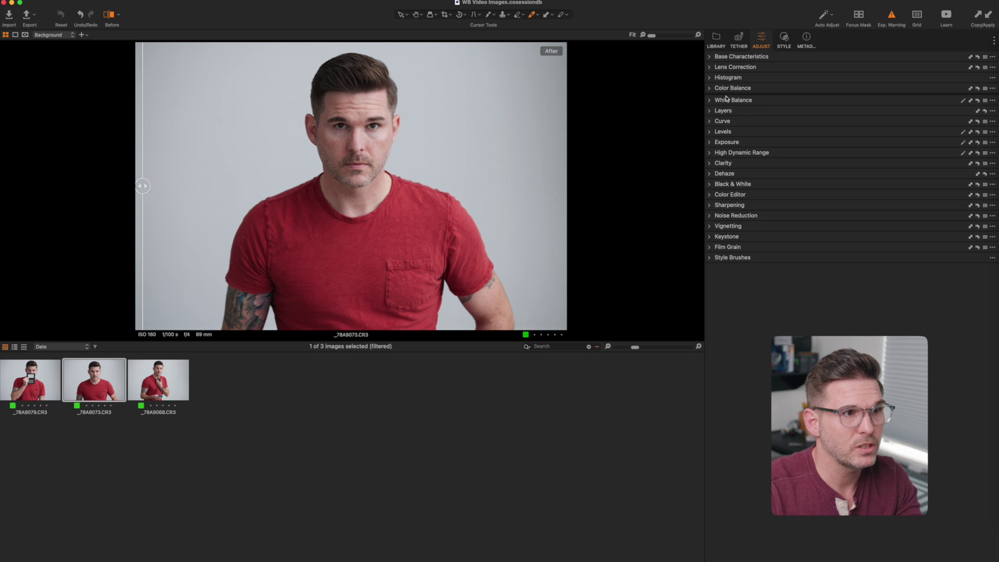
pyautogui.moveTo(737, 89)
pyautogui.mouseDown()
pyautogui.moveTo(391, 133)
pyautogui.moveTo(352, 156)
pyautogui.moveTo(671, 115)
pyautogui.moveTo(752, 89)
pyautogui.mouseUp()
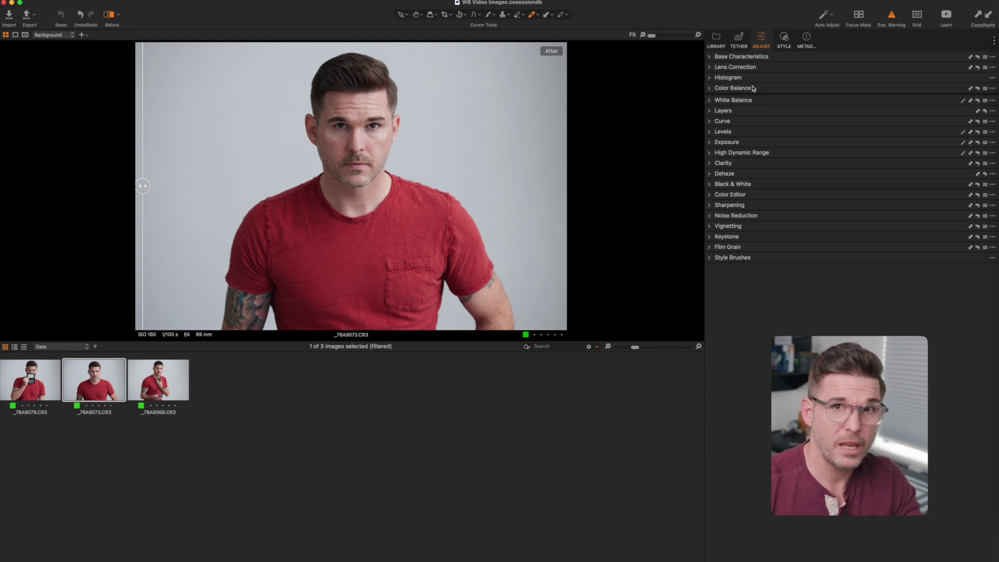
# Set the base characteristics to the Canon EOS R5 ProStandard ICC profile and the Film Standard curve.
pyautogui.click(710, 58)
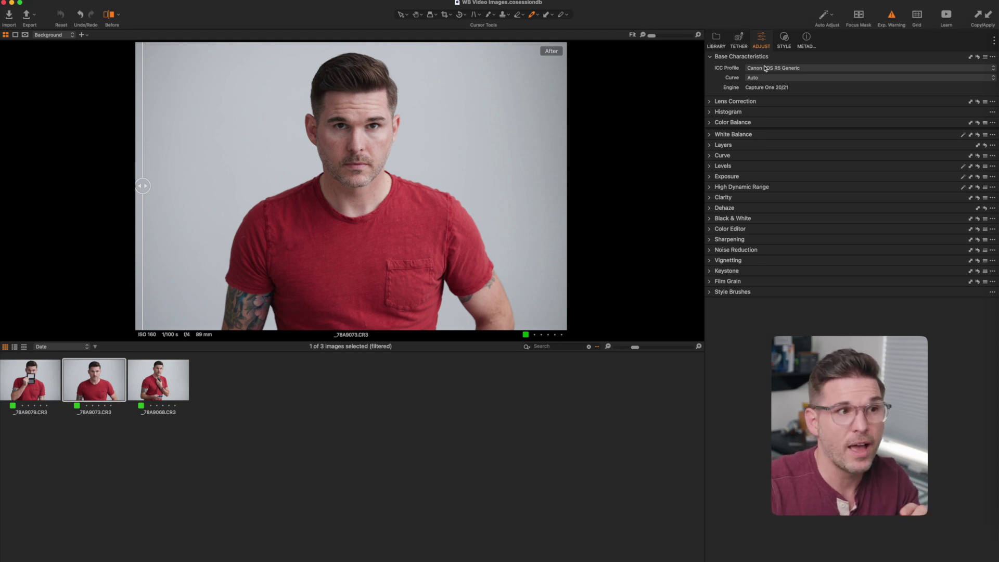
pyautogui.click(766, 68)
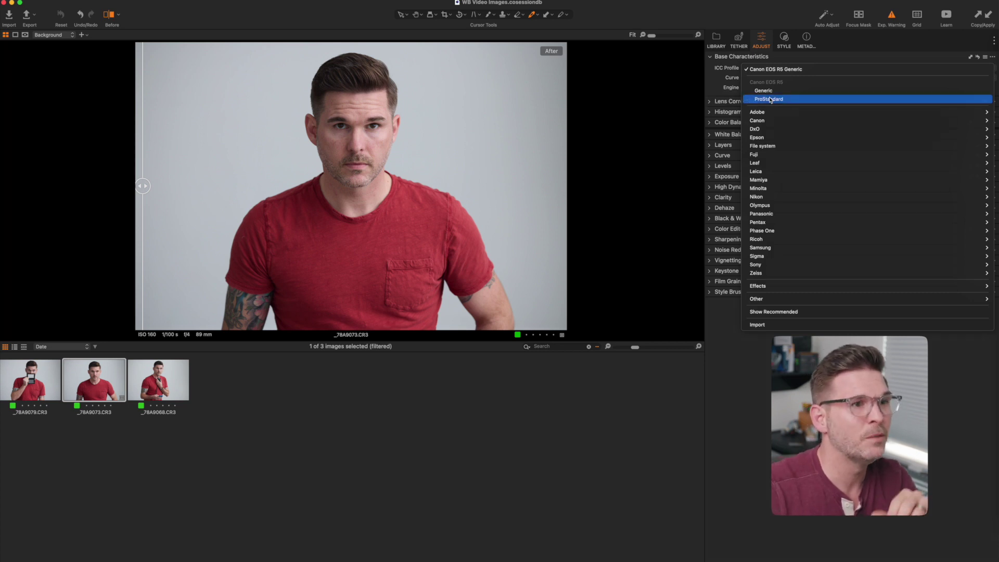
pyautogui.click(770, 100)
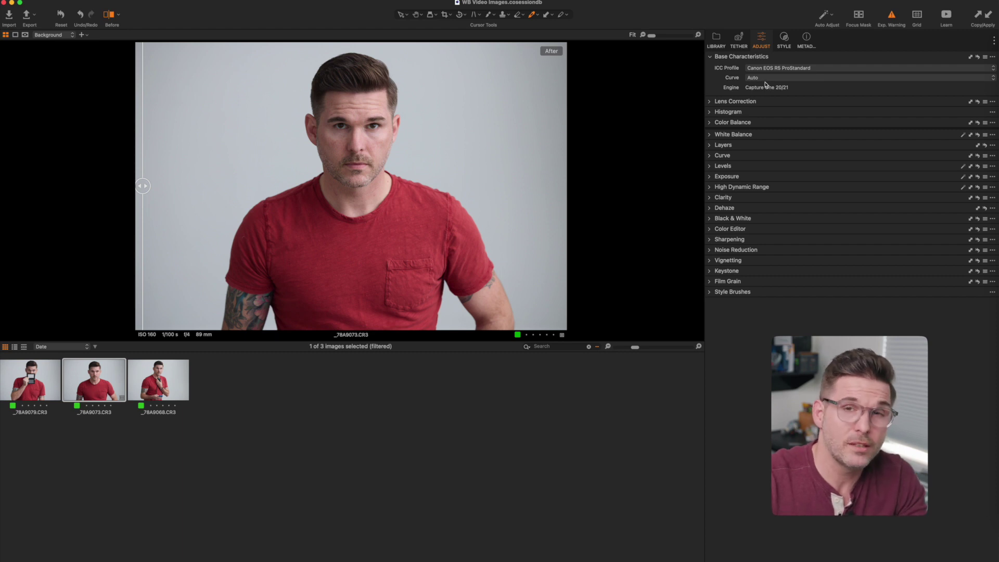
pyautogui.click(766, 78)
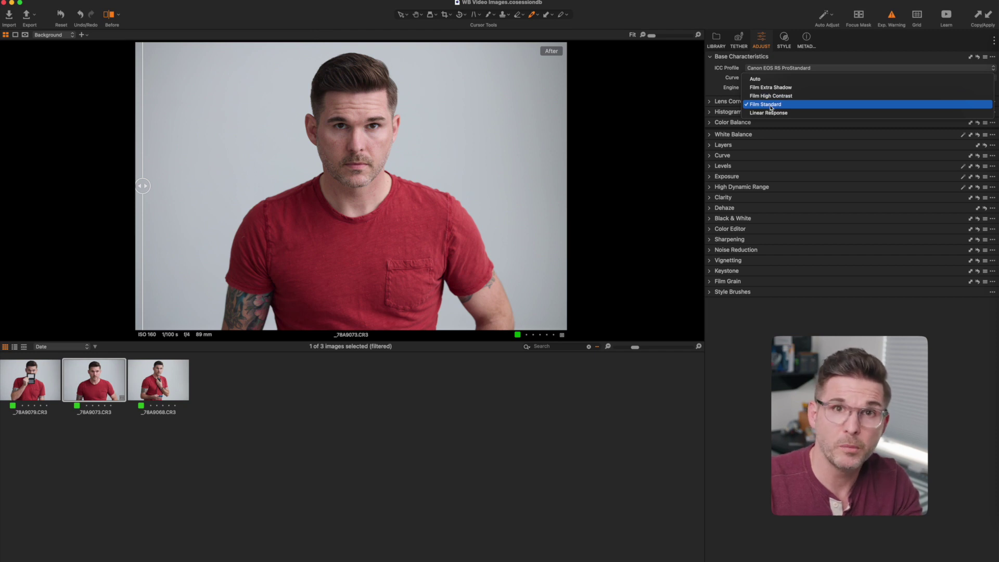
pyautogui.click(771, 104)
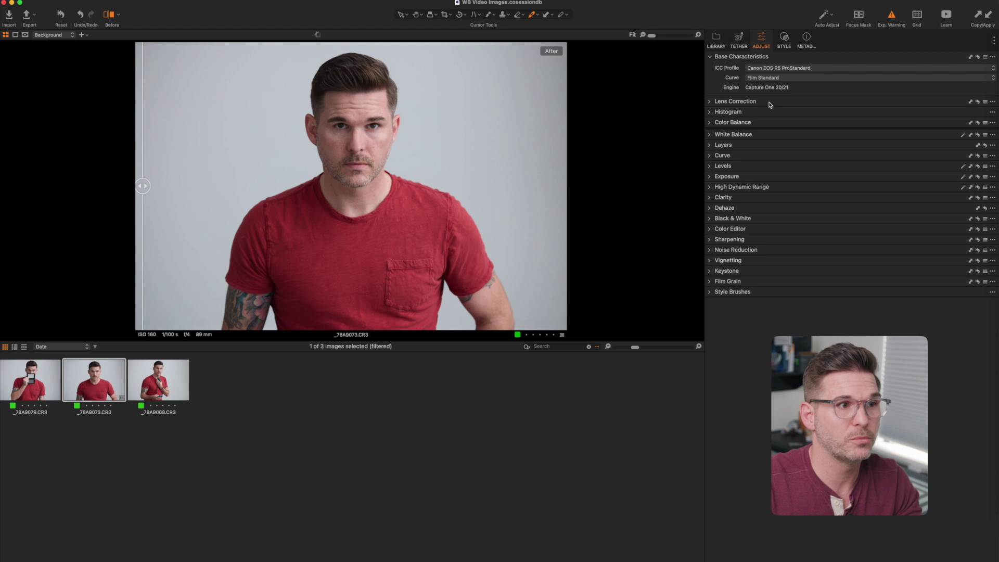
pyautogui.click(711, 58)
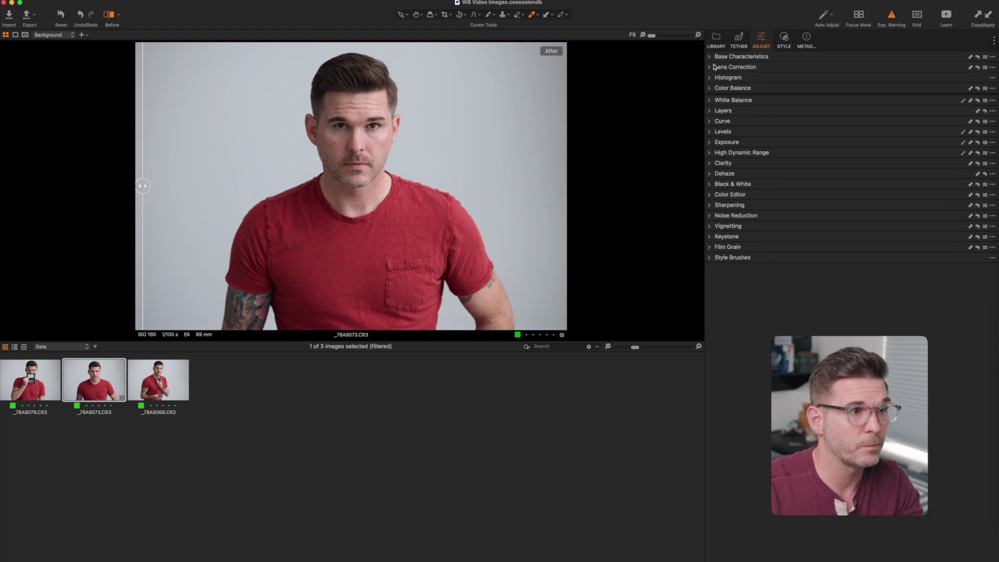
# Set the lens correction's Light Falloff to 25.
pyautogui.click(710, 69)
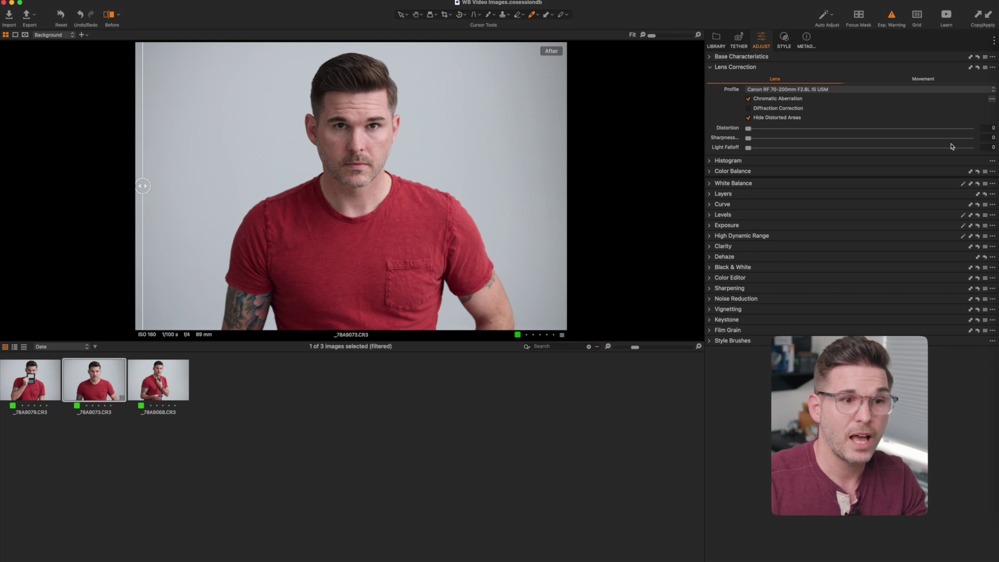
pyautogui.click(987, 148)
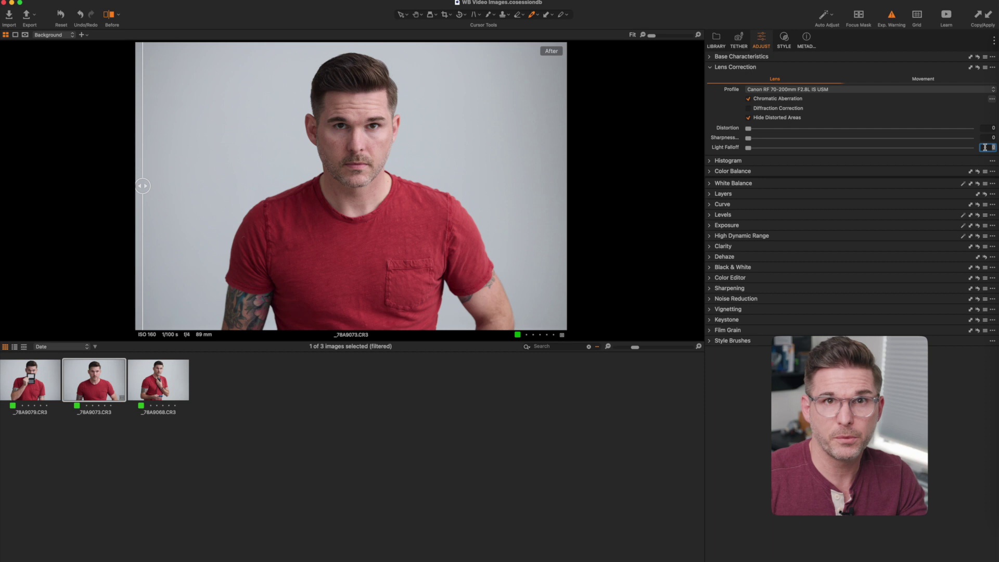
pyautogui.write('25')
pyautogui.press('Return')
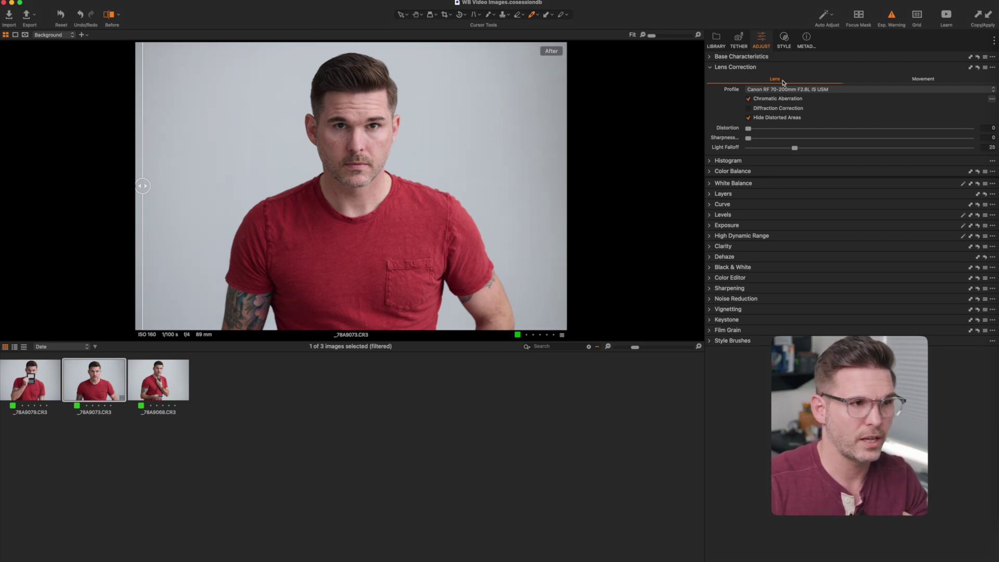
pyautogui.click(709, 67)
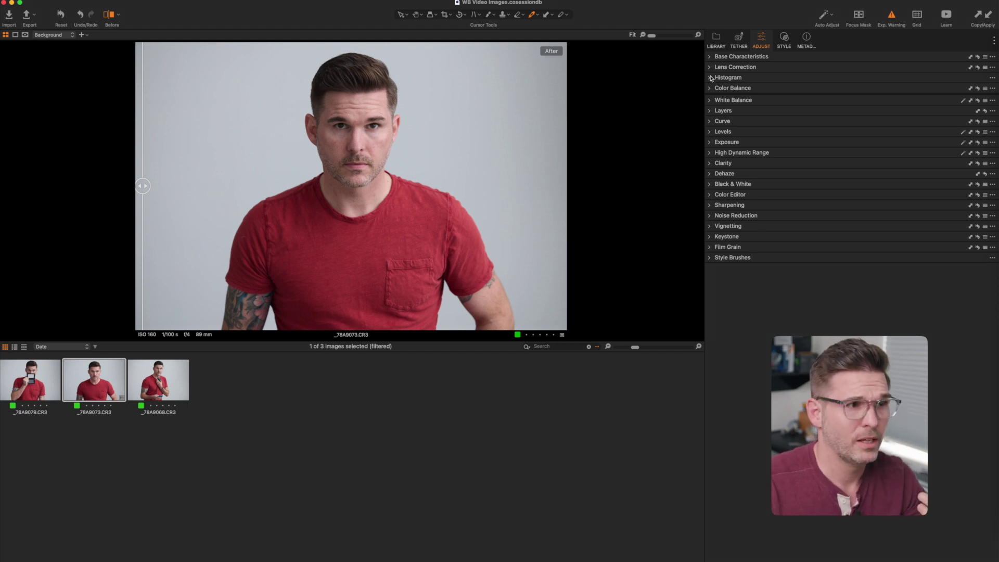
# Detach the Histogram as a floating tool, enlarge it, and place it below the subject's face.
pyautogui.click(711, 78)
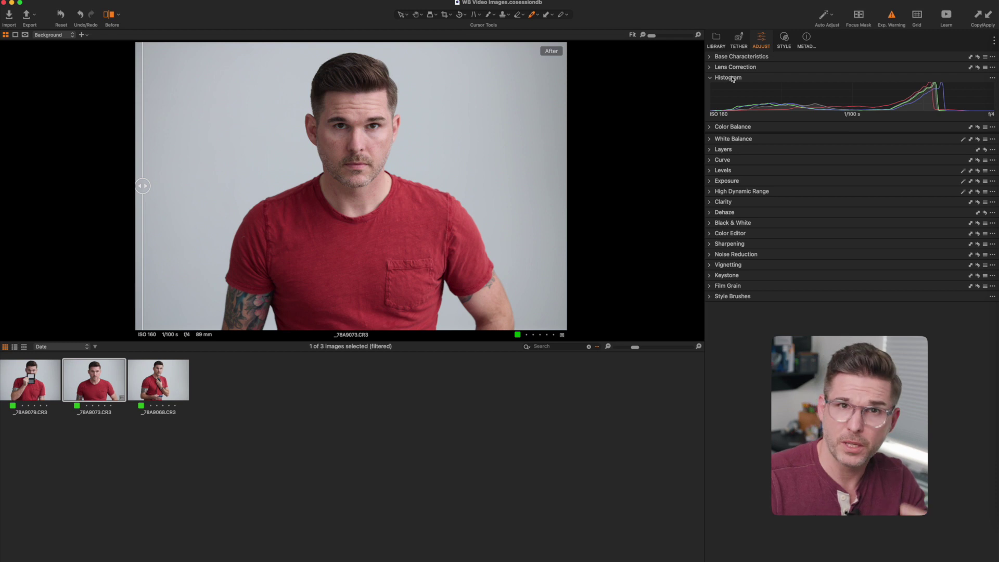
pyautogui.moveTo(732, 79); pyautogui.dragTo(83, 147)
pyautogui.moveTo(270, 422); pyautogui.dragTo(668, 394)
pyautogui.moveTo(610, 132); pyautogui.dragTo(612, 251)
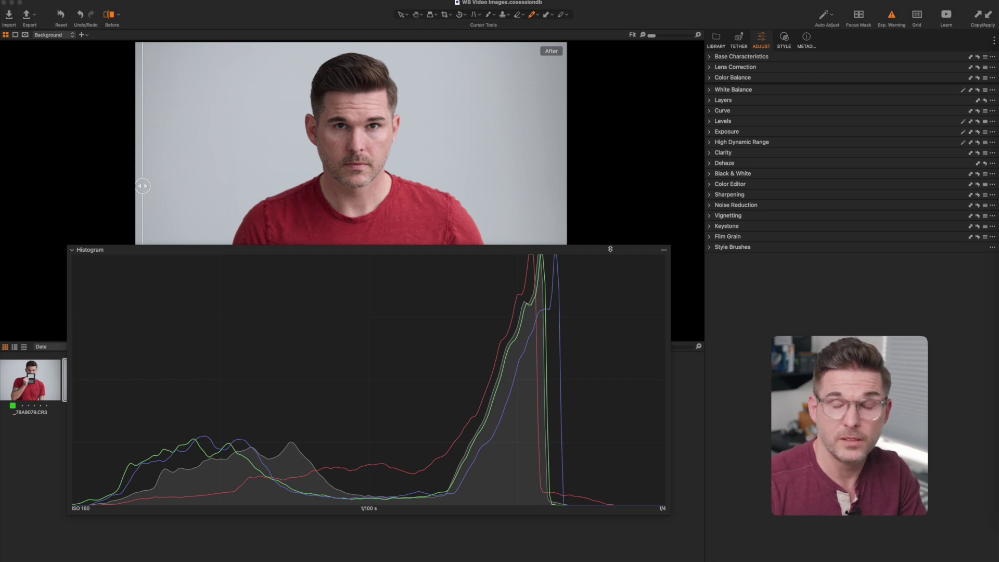
pyautogui.moveTo(610, 249); pyautogui.dragTo(605, 242)
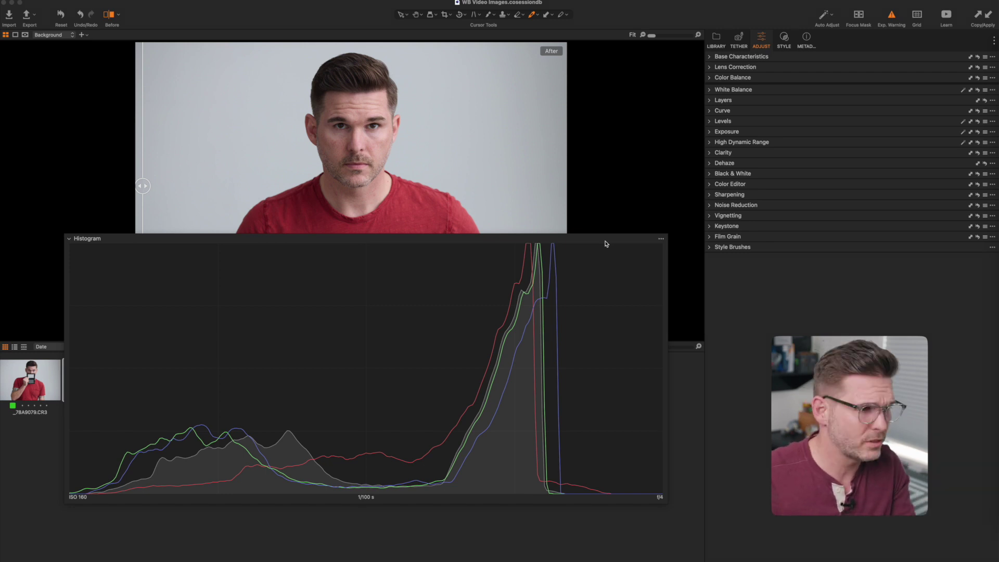
pyautogui.moveTo(606, 243); pyautogui.dragTo(609, 209)
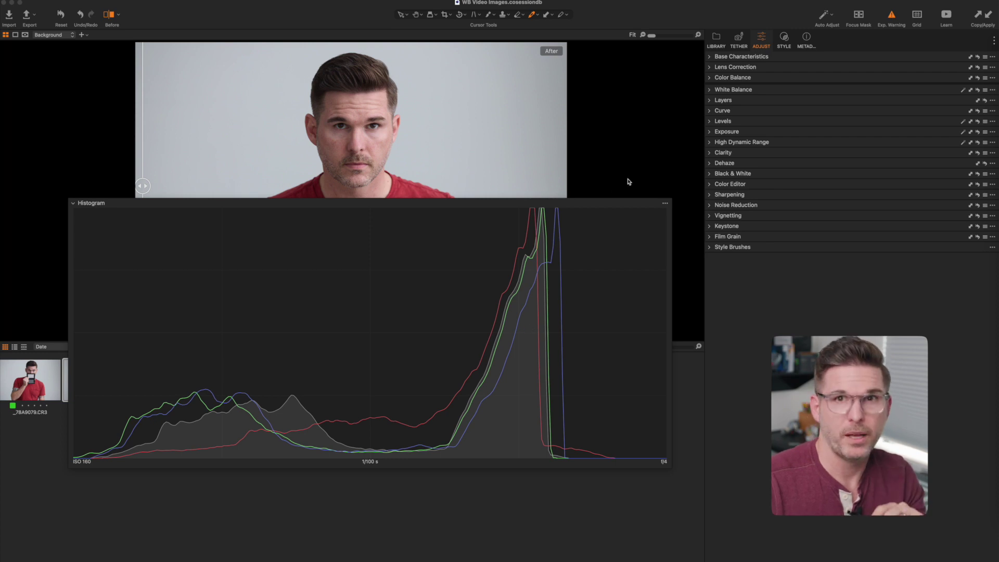
# Try neutralising the backdrop beside the subject's neck with the white balance picker, and reset the White Balance.
pyautogui.click(710, 91)
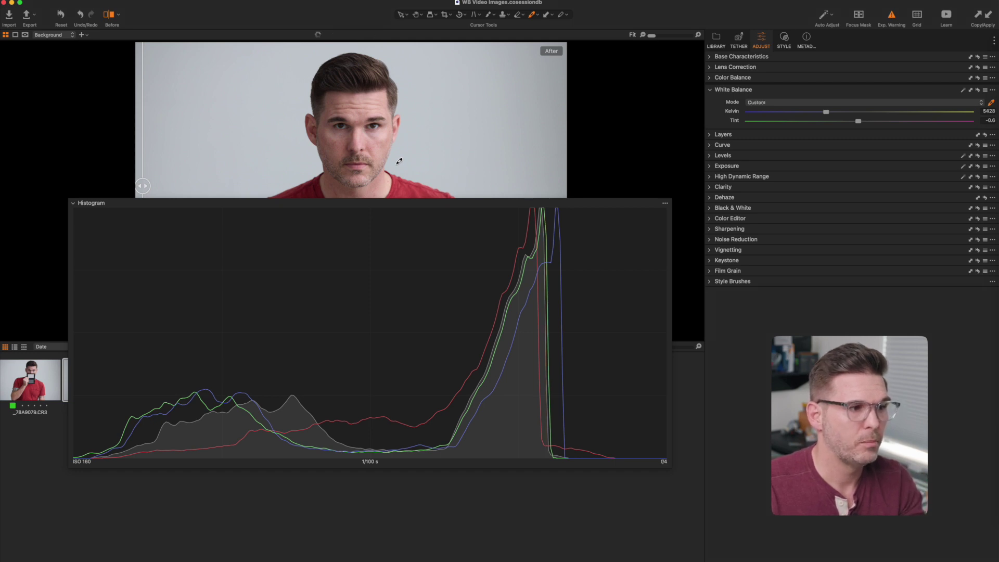
pyautogui.click(399, 161)
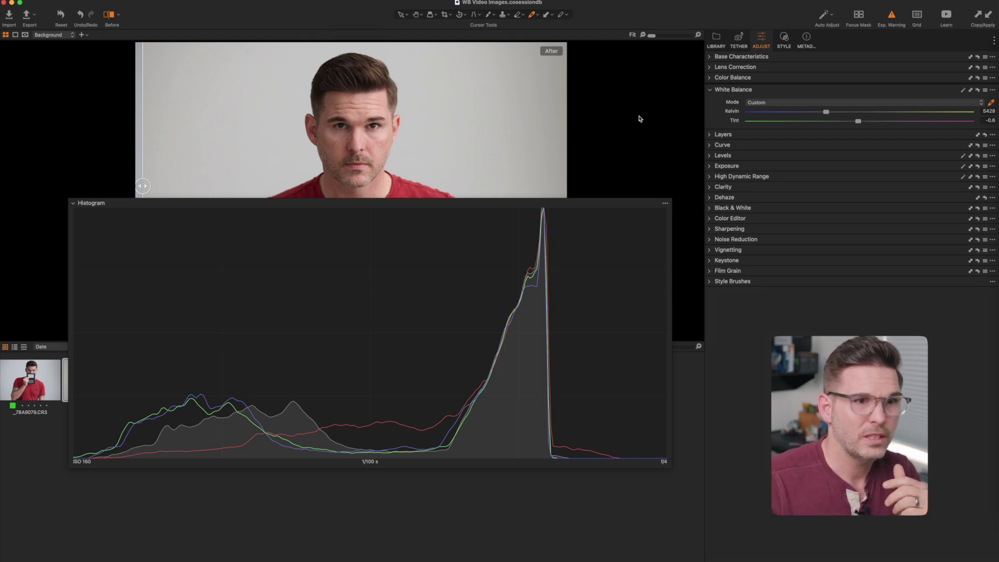
pyautogui.click(979, 91)
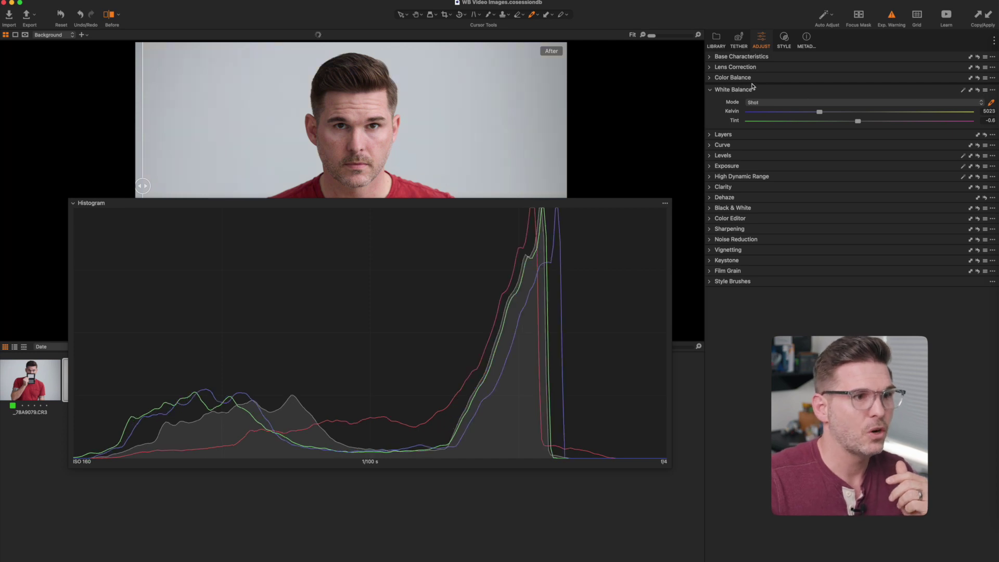
pyautogui.click(710, 89)
# Push the Master color balance fully to red at the wheel's edge, and reset the Color Balance.
pyautogui.click(711, 78)
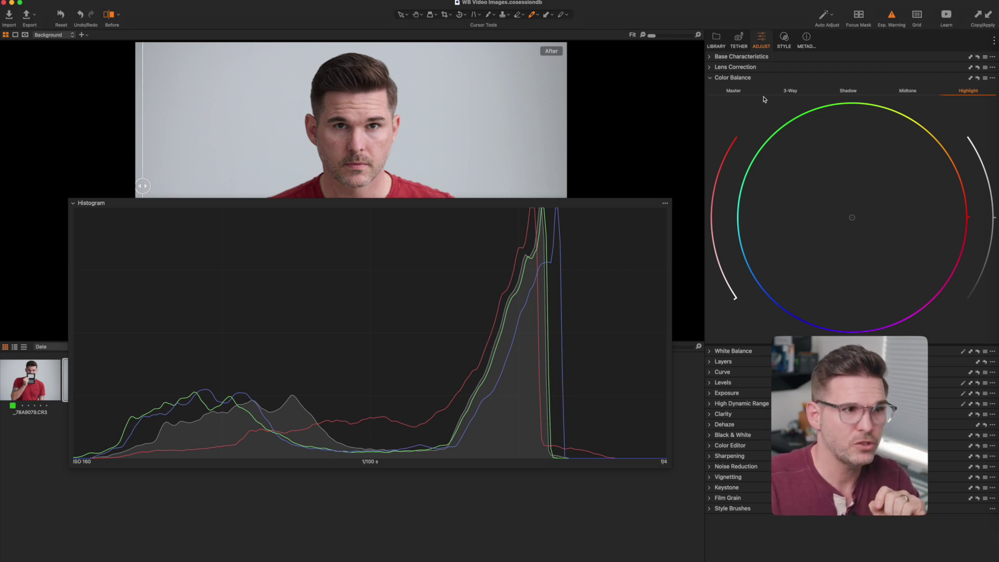
pyautogui.click(734, 92)
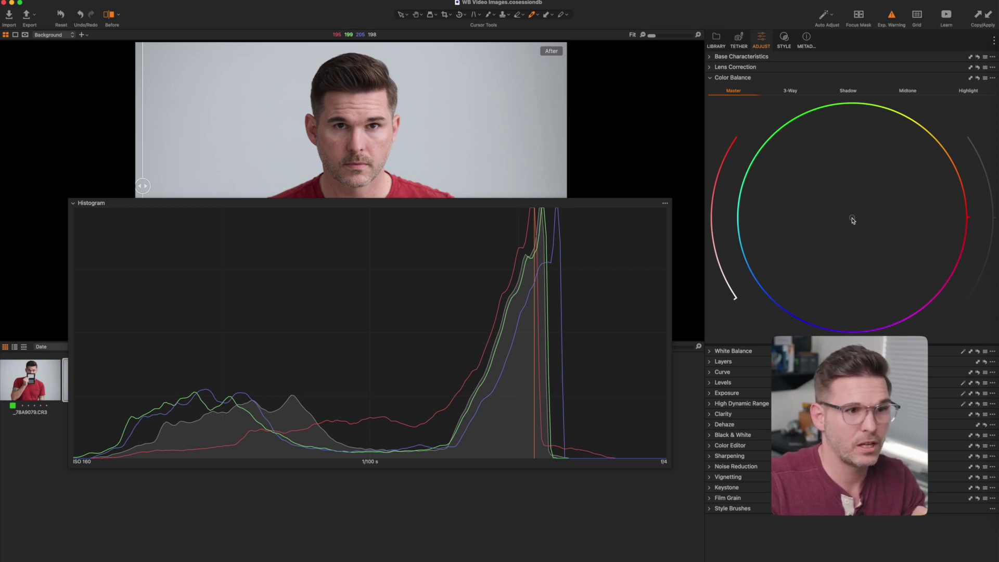
pyautogui.moveTo(853, 219); pyautogui.dragTo(970, 215)
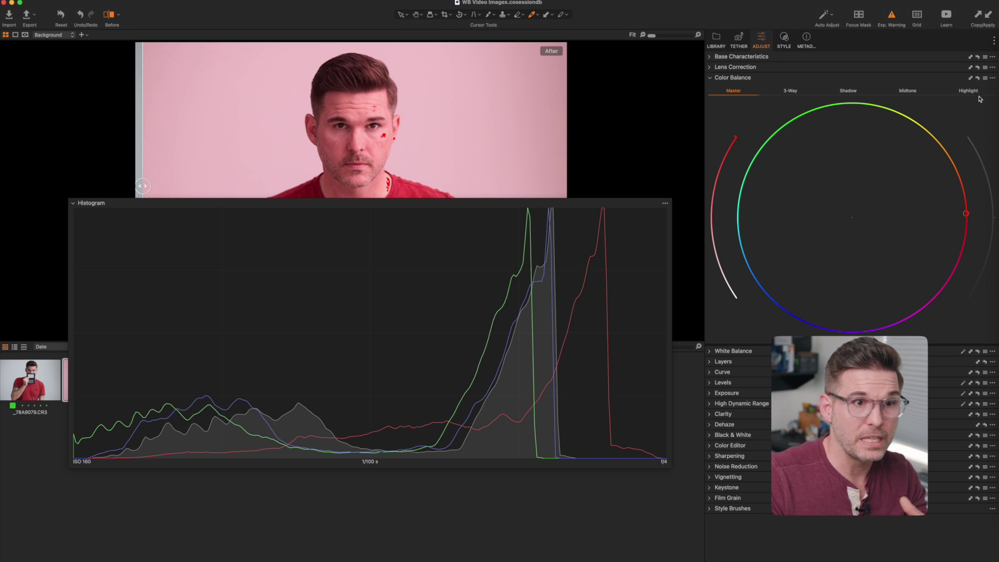
pyautogui.click(977, 78)
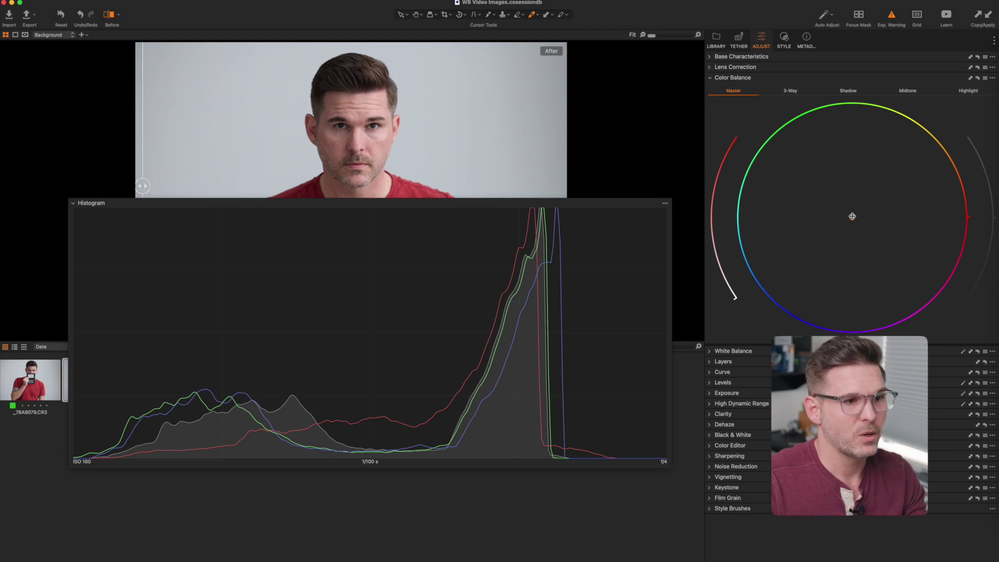
# Shift the Master color balance toward orange to align the histogram channels, and dock the collapsed Histogram above Color Balance.
pyautogui.moveTo(852, 216)
pyautogui.mouseDown()
pyautogui.moveTo(864, 218)
pyautogui.moveTo(879, 200)
pyautogui.mouseUp()
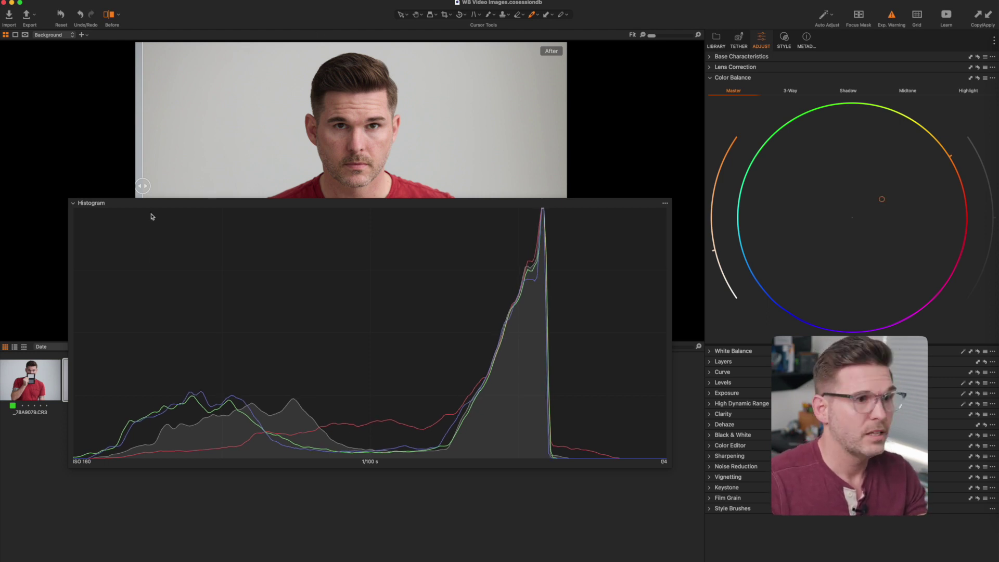
pyautogui.moveTo(151, 207); pyautogui.dragTo(729, 78)
pyautogui.click(728, 77)
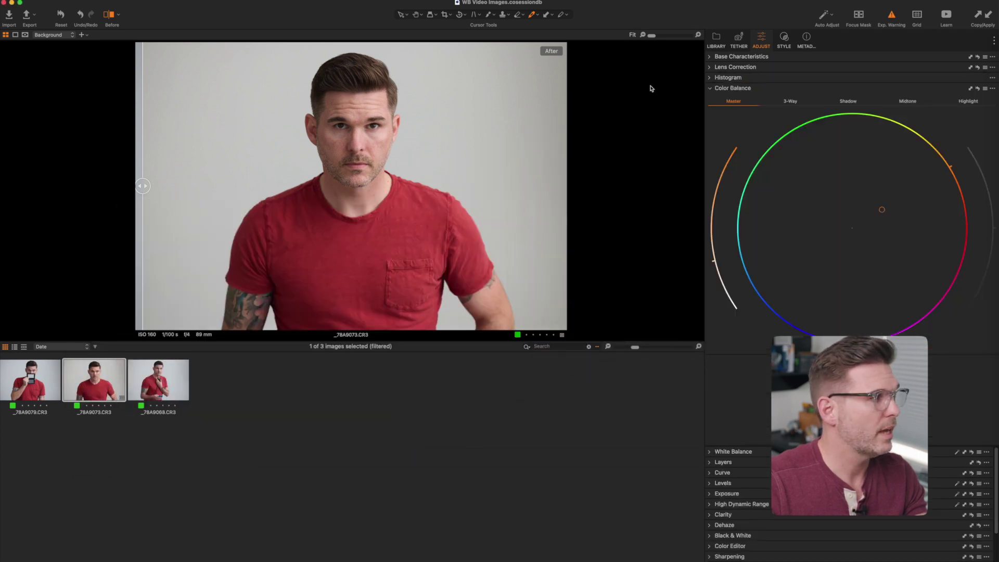
# Compare the portrait before and after the color correction by sweeping the split line across the image.
pyautogui.moveTo(144, 188); pyautogui.dragTo(514, 176)
pyautogui.moveTo(566, 180); pyautogui.dragTo(466, 185)
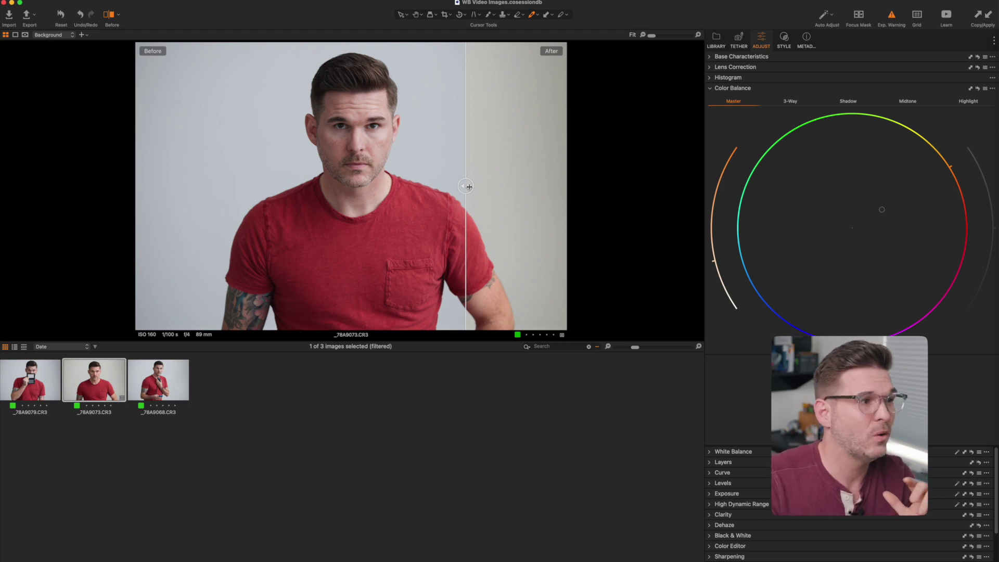
pyautogui.moveTo(469, 186); pyautogui.dragTo(116, 205)
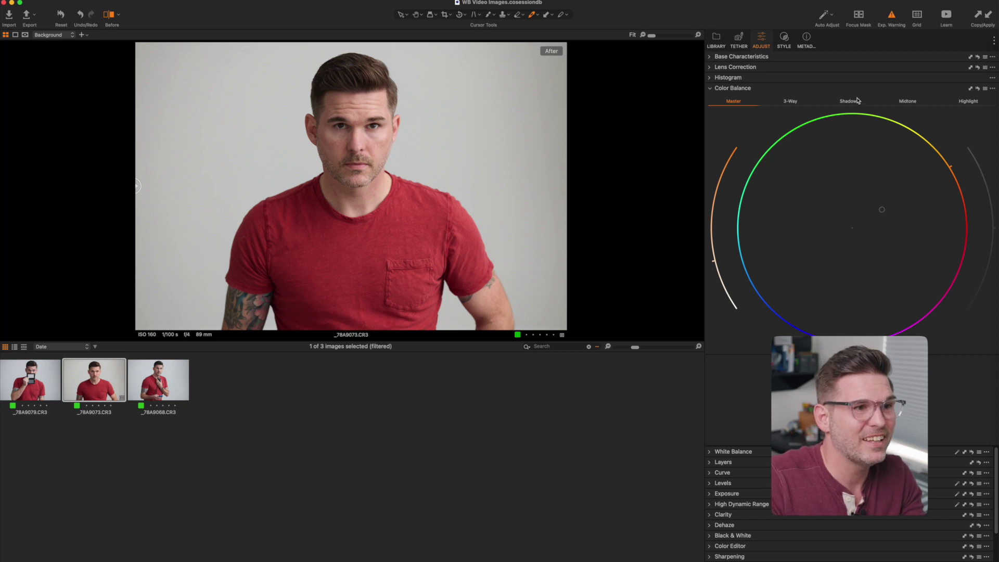
# Display the grey card image _78A9079.CR3 and float its enlarged Histogram beneath the card.
pyautogui.click(710, 77)
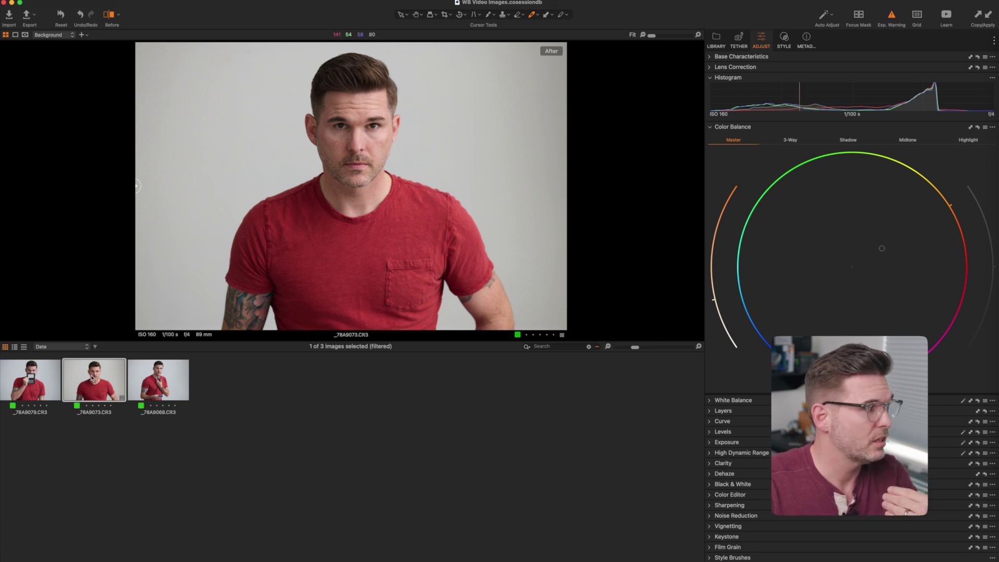
pyautogui.click(40, 380)
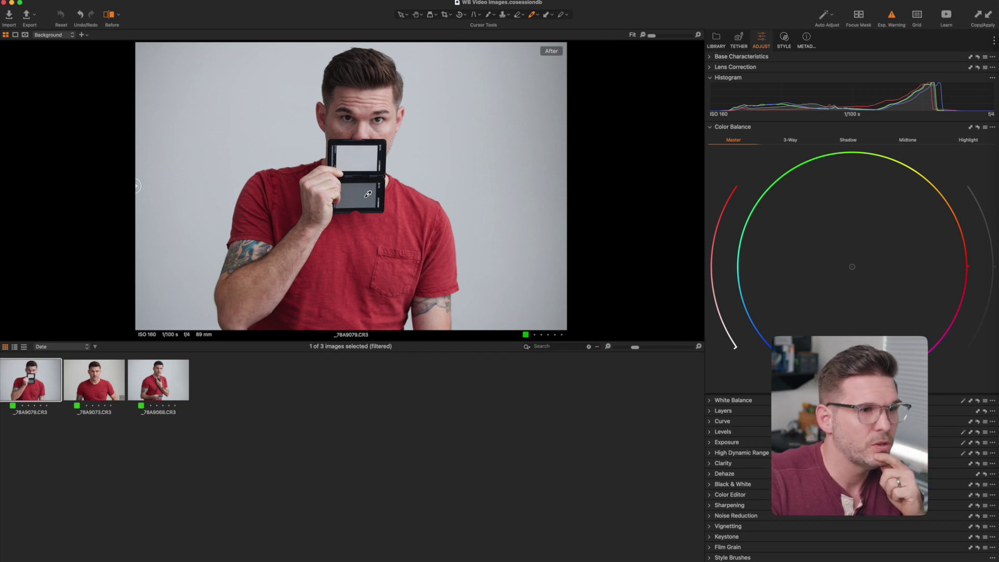
pyautogui.moveTo(762, 77); pyautogui.dragTo(666, 99)
pyautogui.moveTo(707, 196); pyautogui.dragTo(252, 290)
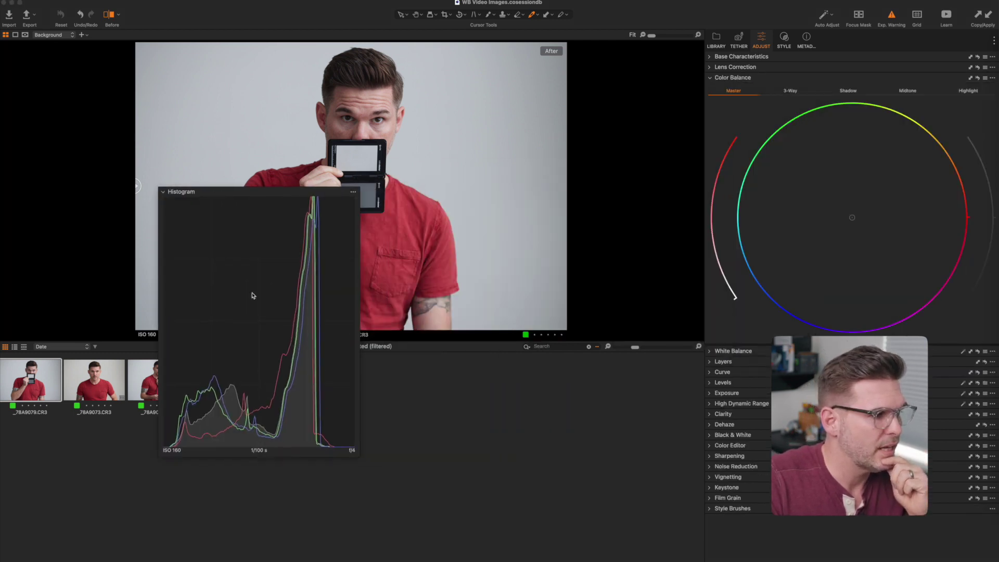
pyautogui.moveTo(357, 455); pyautogui.dragTo(697, 407)
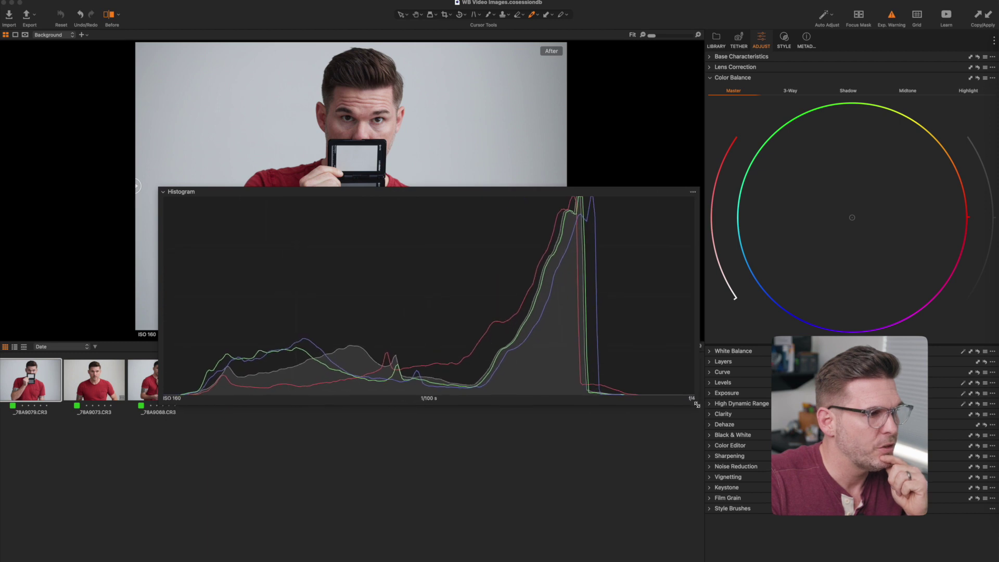
pyautogui.moveTo(531, 194); pyautogui.dragTo(486, 244)
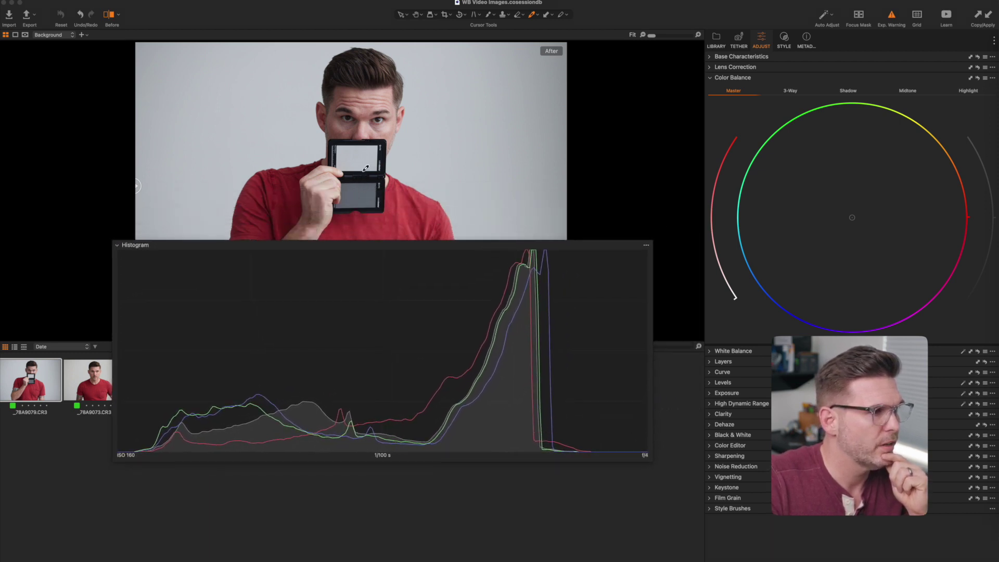
# Try a white balance pick on the card's white patch, and reset the White Balance.
pyautogui.click(355, 154)
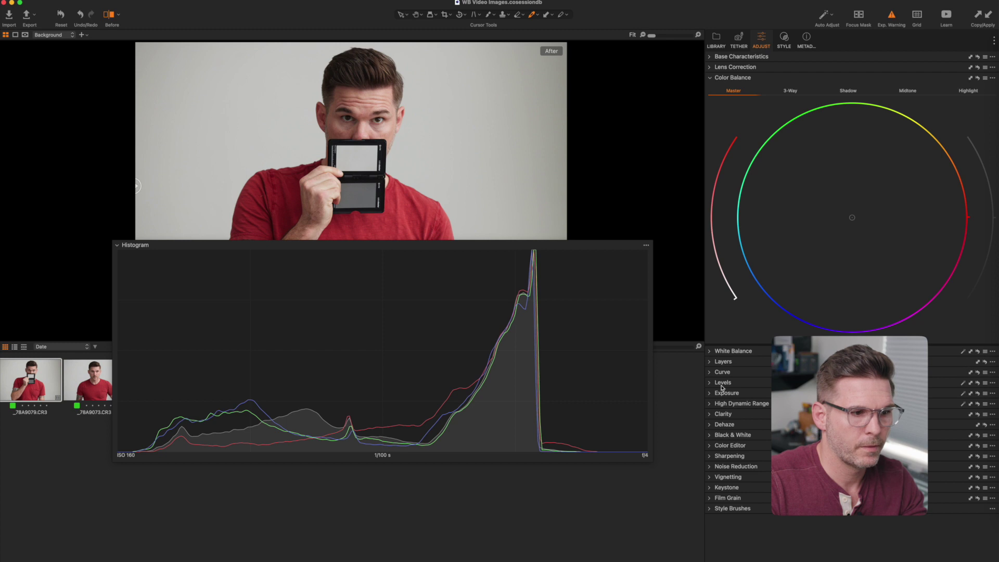
pyautogui.click(711, 354)
pyautogui.click(978, 352)
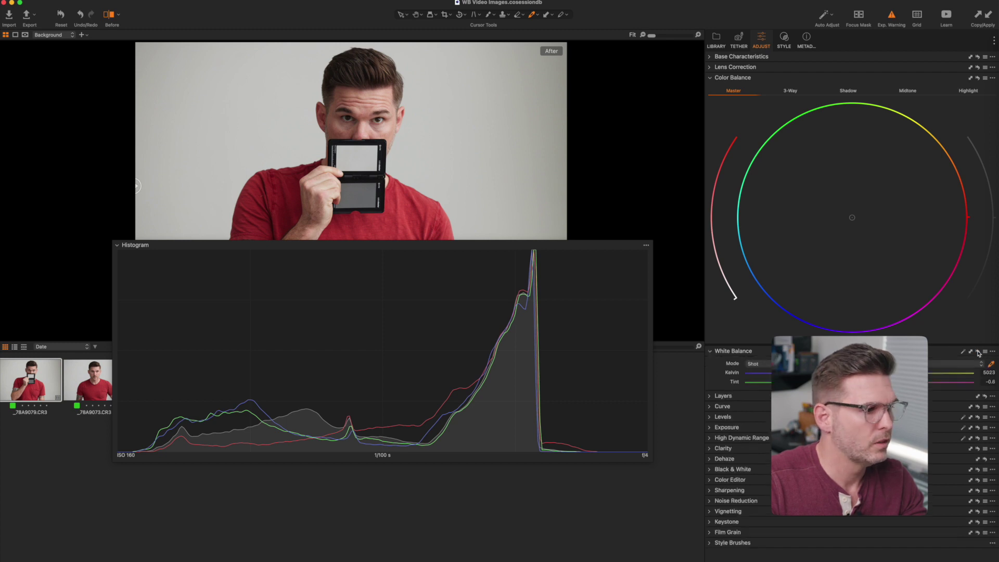
# Reposition the floating Histogram and sample the white balance from the card's white patch, followed by its grey patch.
pyautogui.moveTo(417, 251); pyautogui.dragTo(405, 228)
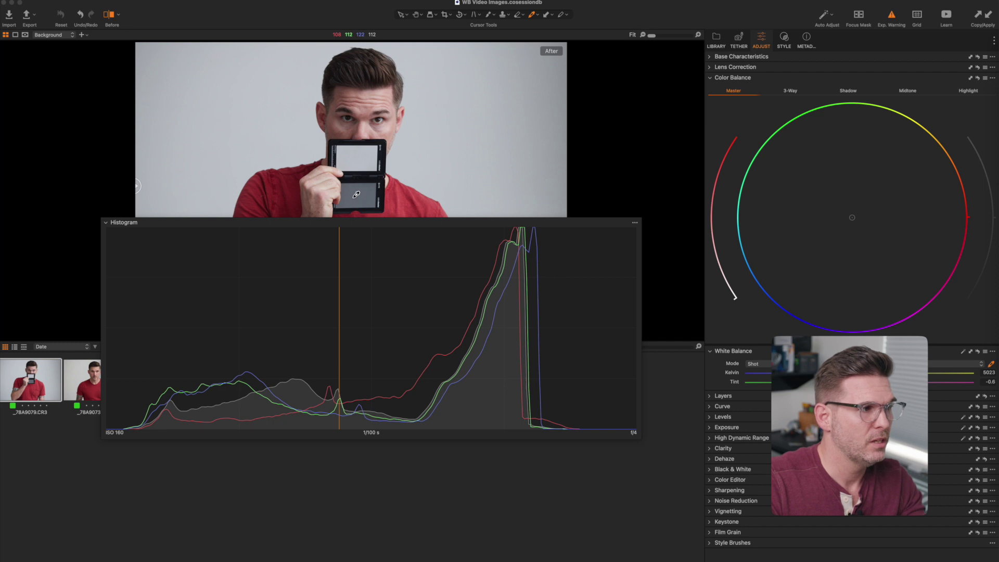
pyautogui.click(362, 156)
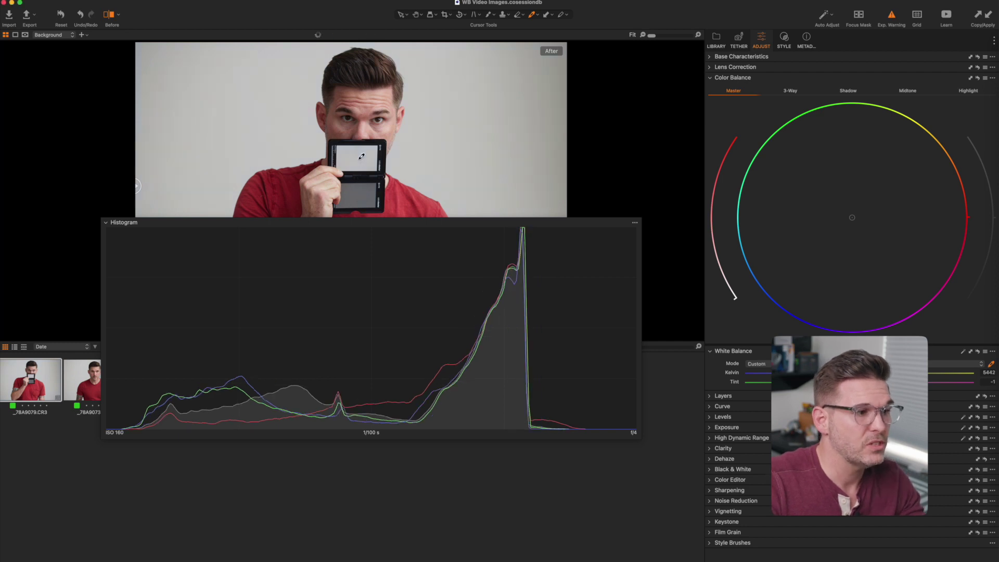
pyautogui.click(365, 196)
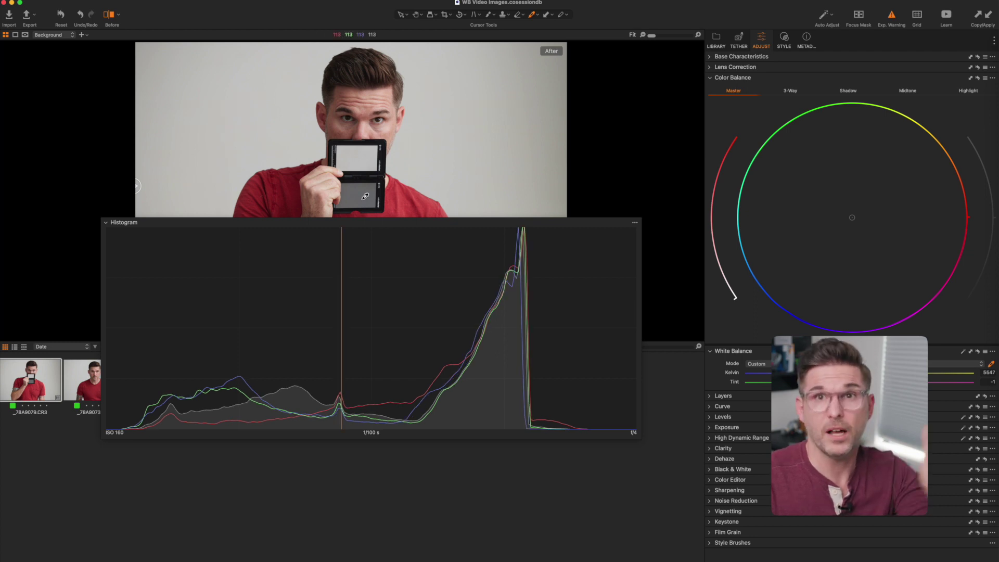
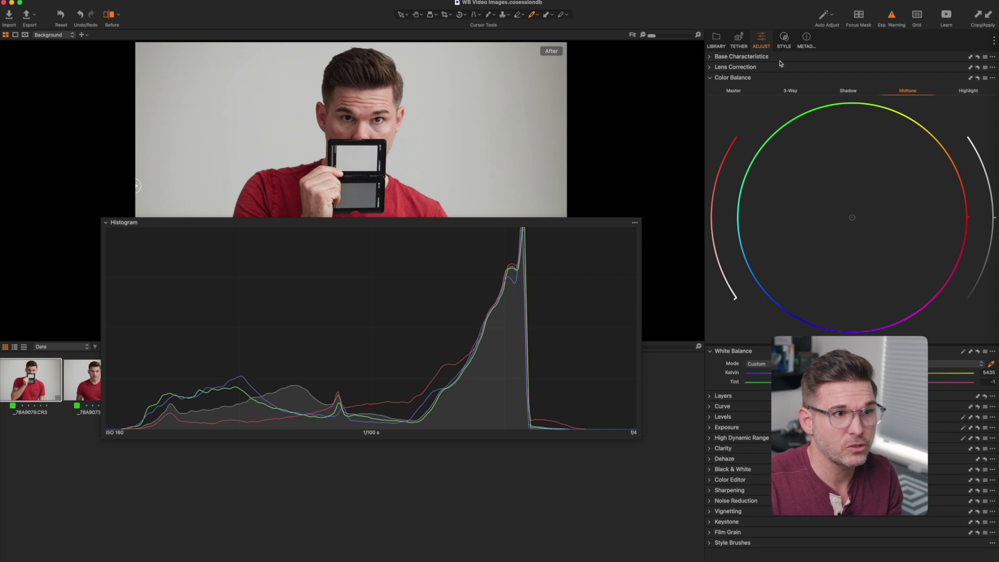
# Shift the Midtone color balance of the grey card image slightly toward orange.
pyautogui.click(791, 91)
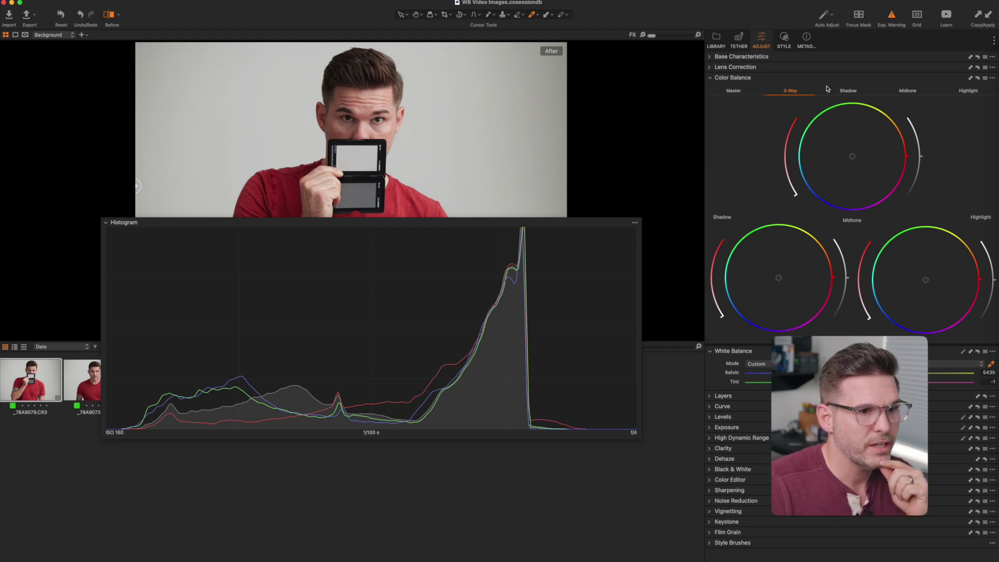
pyautogui.click(907, 92)
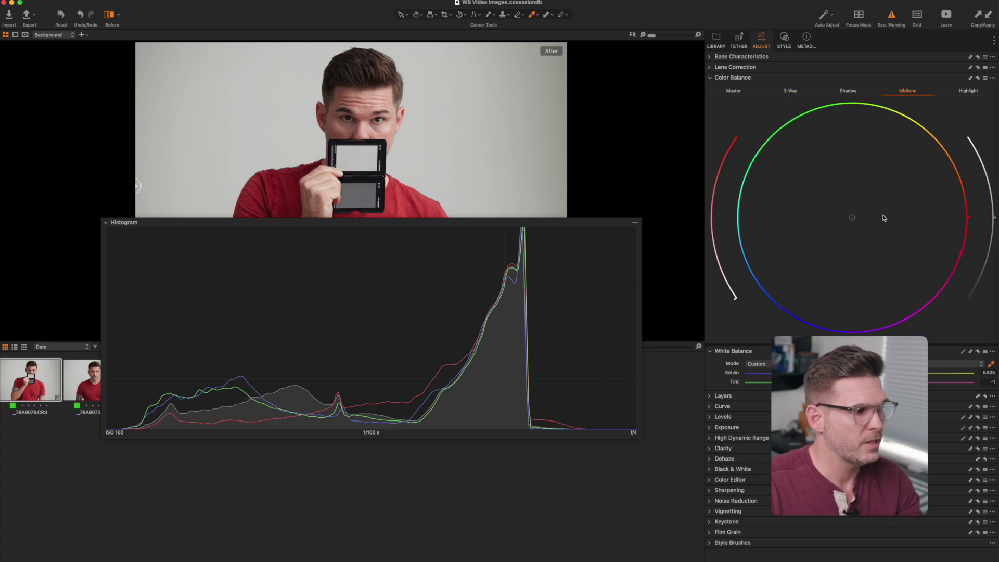
pyautogui.click(852, 218)
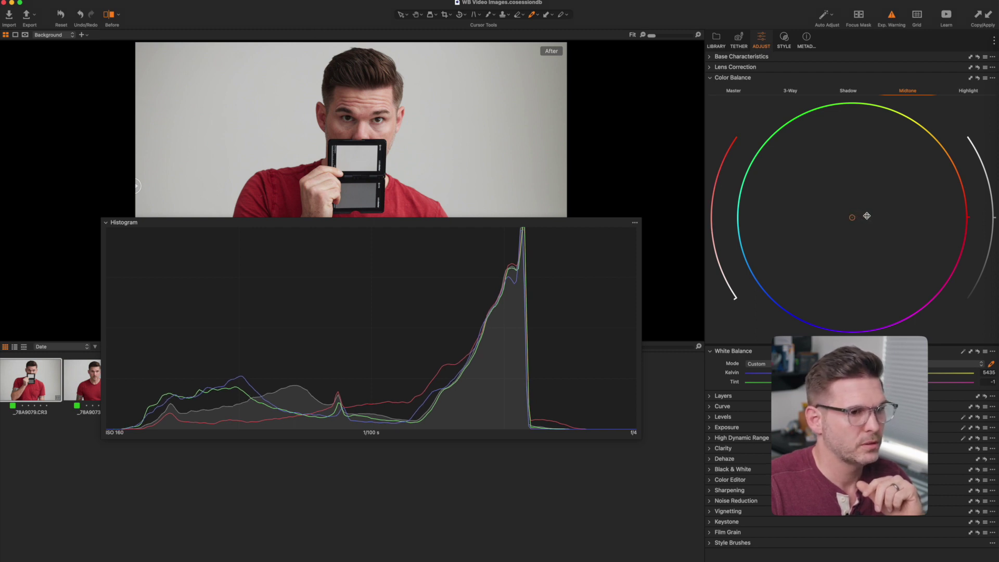
pyautogui.moveTo(853, 217); pyautogui.dragTo(858, 213)
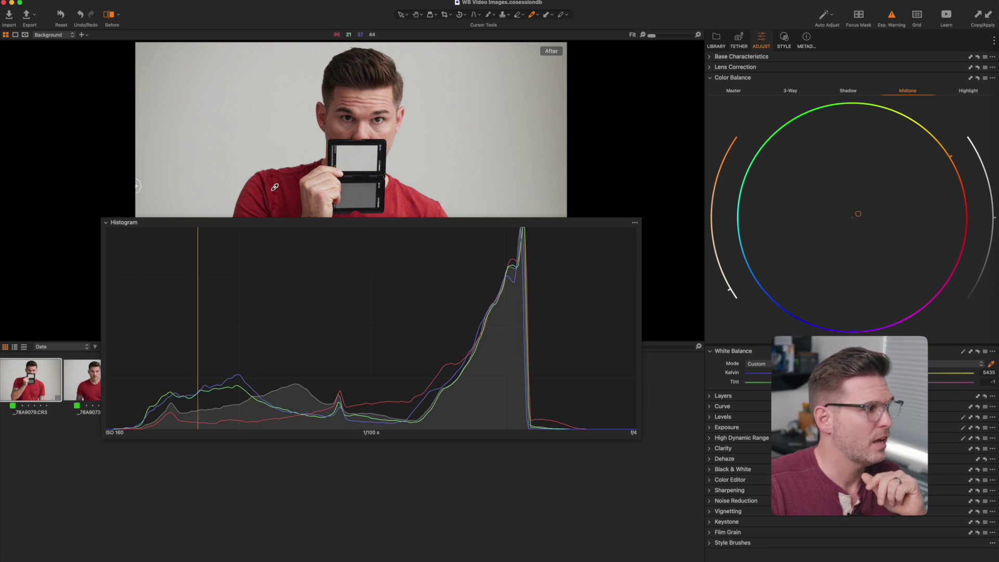
# Enlarge the floating Histogram across most of the viewer and move it clear of the color wheel.
pyautogui.moveTo(105, 219); pyautogui.dragTo(12, 97)
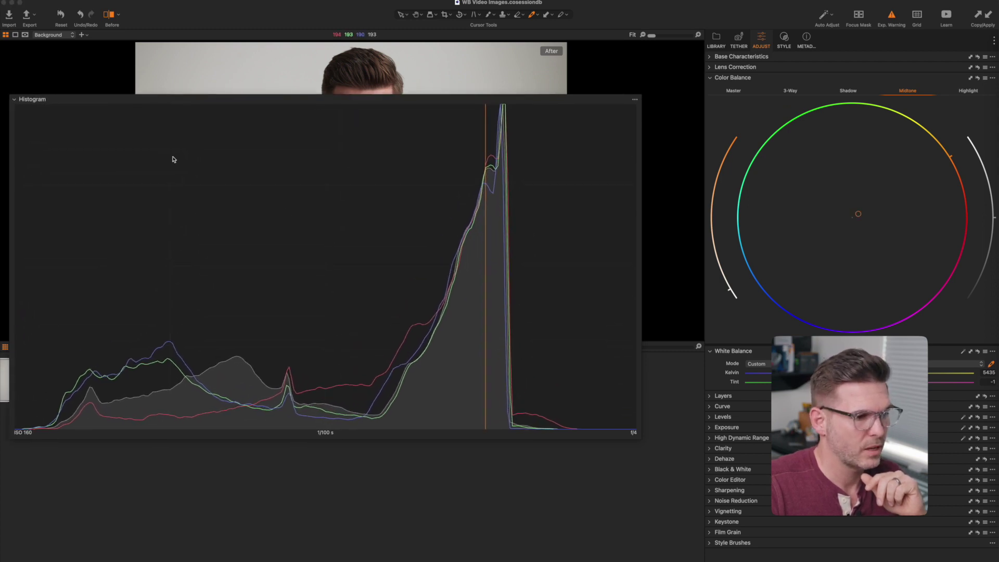
pyautogui.moveTo(641, 442); pyautogui.dragTo(718, 218)
pyautogui.moveTo(656, 99); pyautogui.dragTo(592, 103)
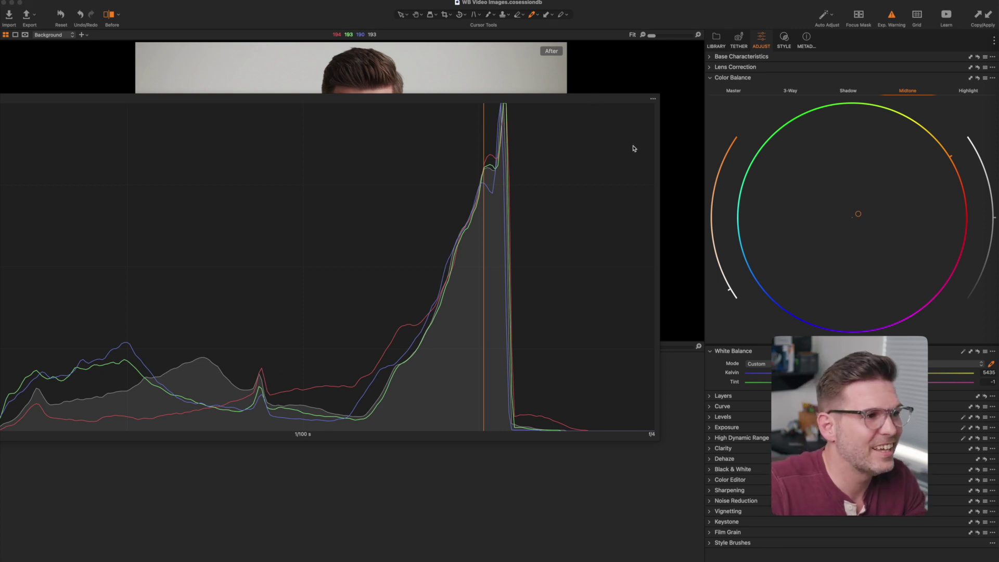
# Shift the Highlight color balance slightly toward blue, and nudge the Midtone balance a little further toward yellow-orange.
pyautogui.click(969, 91)
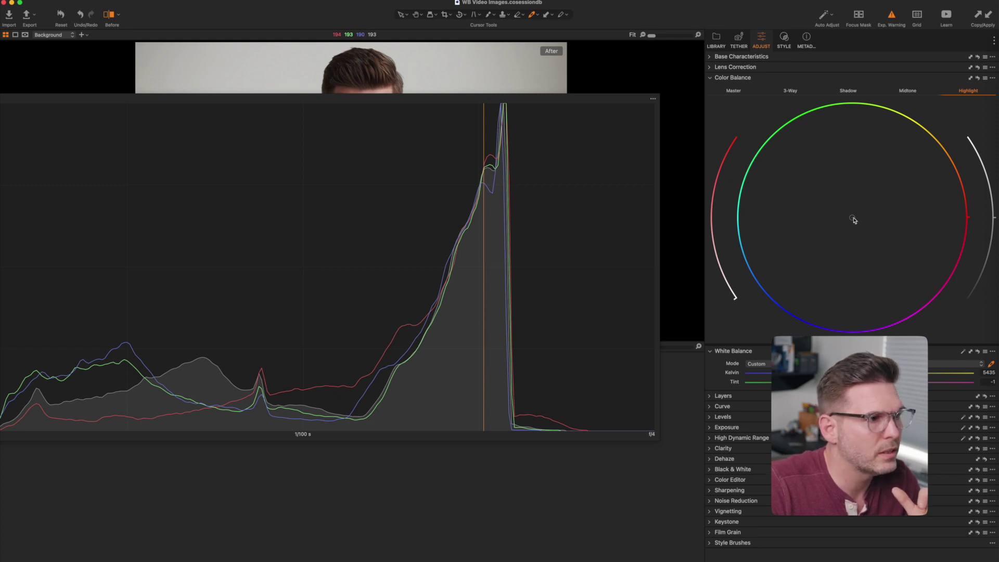
pyautogui.moveTo(853, 220); pyautogui.dragTo(849, 220)
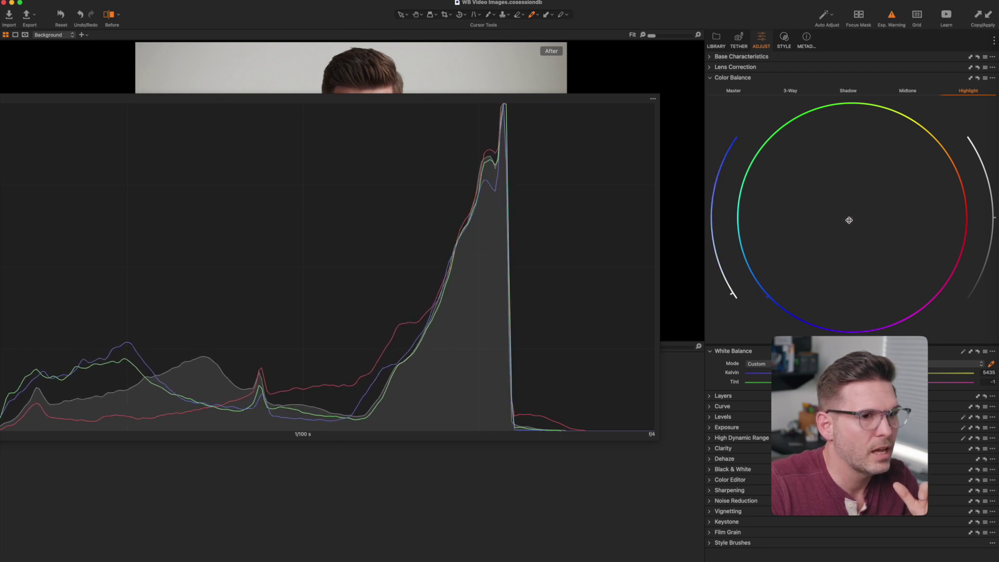
pyautogui.click(909, 93)
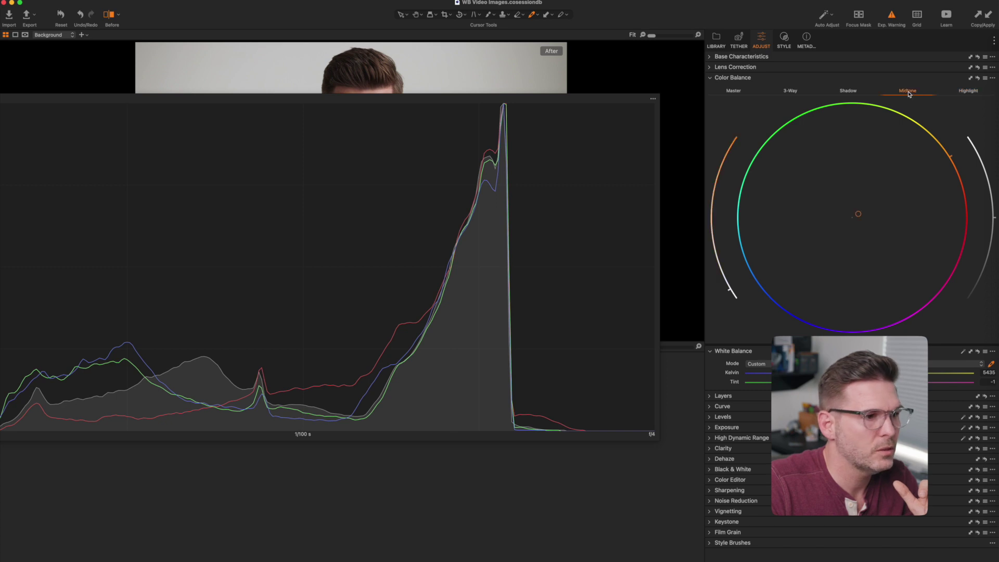
pyautogui.moveTo(858, 214); pyautogui.dragTo(859, 212)
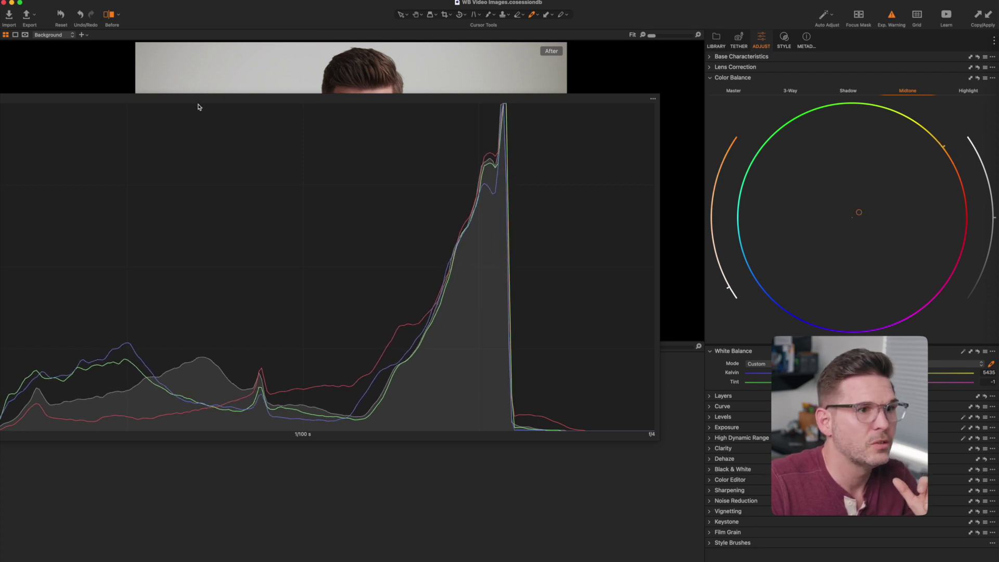
# Dock the Histogram above Color Balance and compare the card image before and after by sweeping the split line across it.
pyautogui.moveTo(197, 103); pyautogui.dragTo(965, 94)
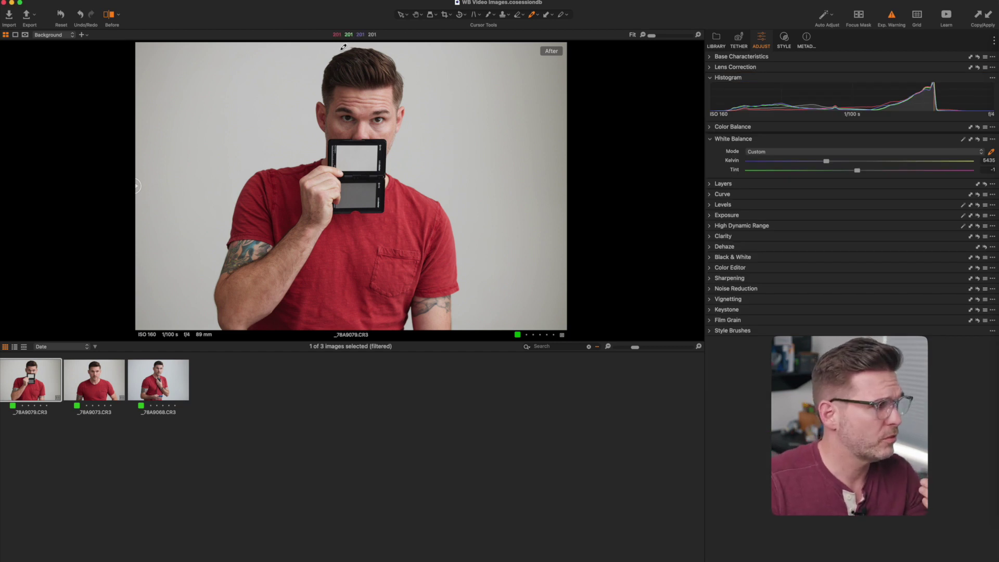
pyautogui.moveTo(136, 185); pyautogui.dragTo(488, 185)
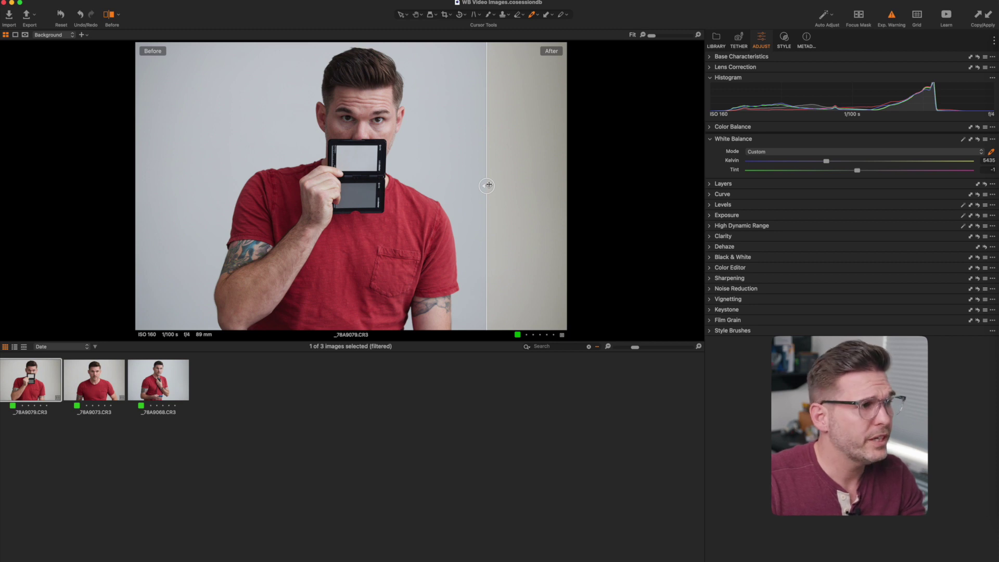
pyautogui.moveTo(489, 185); pyautogui.dragTo(116, 218)
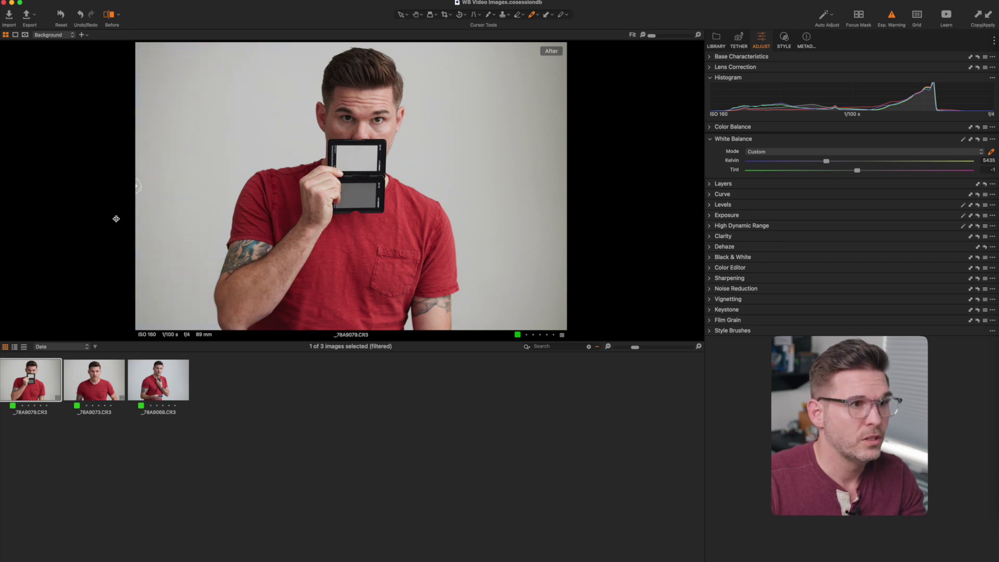
# Set the base characteristics curve of the card image to Film Standard, and check its lens correction settings.
pyautogui.click(712, 57)
pyautogui.click(755, 69)
pyautogui.click(769, 99)
pyautogui.click(770, 78)
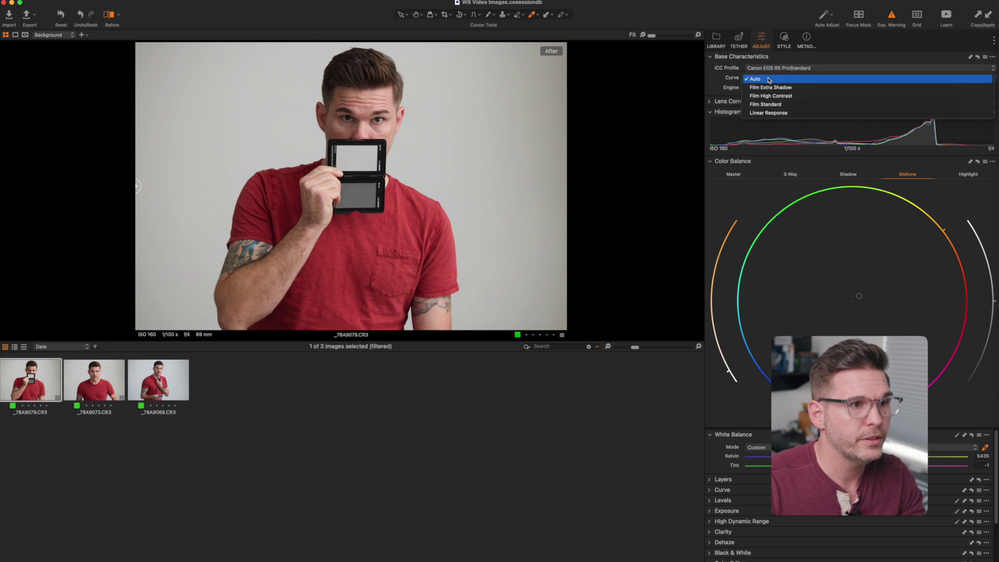
pyautogui.click(766, 104)
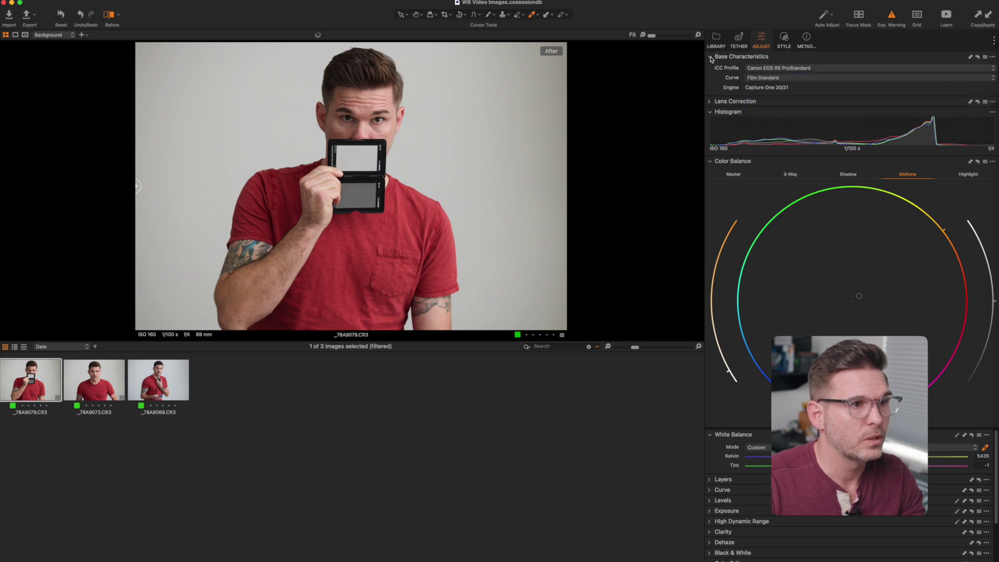
pyautogui.click(711, 57)
pyautogui.click(712, 67)
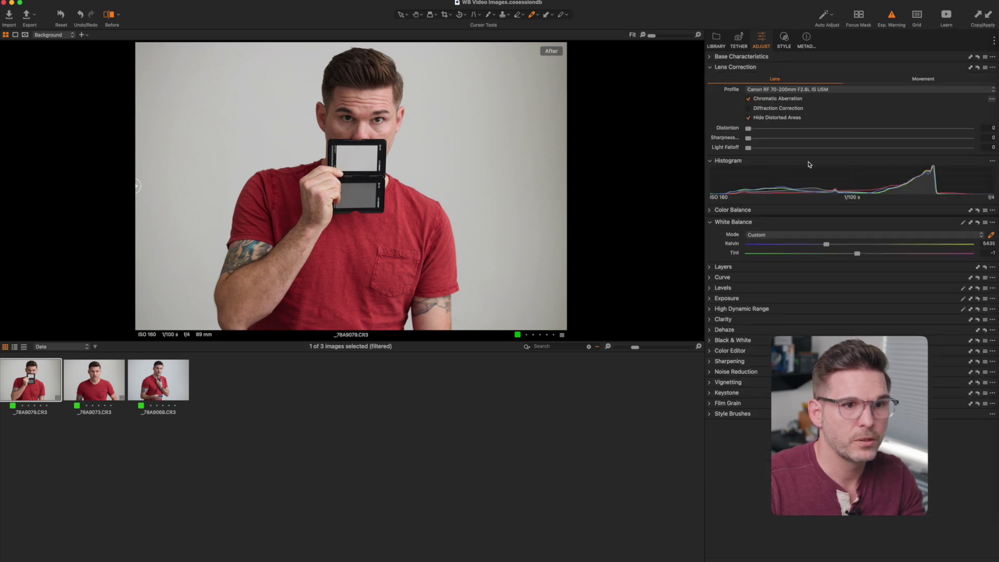
pyautogui.click(711, 67)
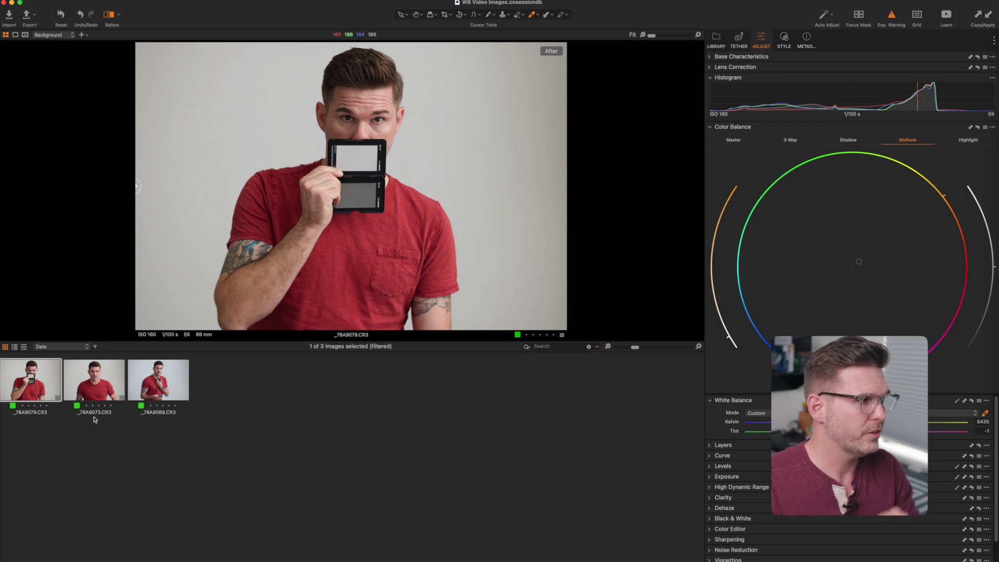
# Apply the grey card image's adjustments to the portrait _78A9073.CR3 and compare the two images.
pyautogui.click(100, 378)
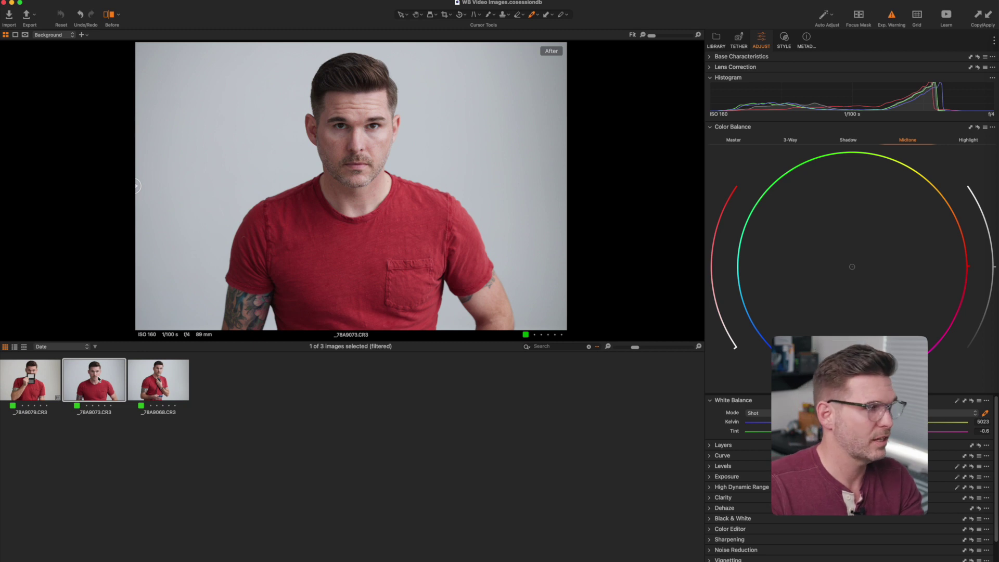
pyautogui.click(988, 19)
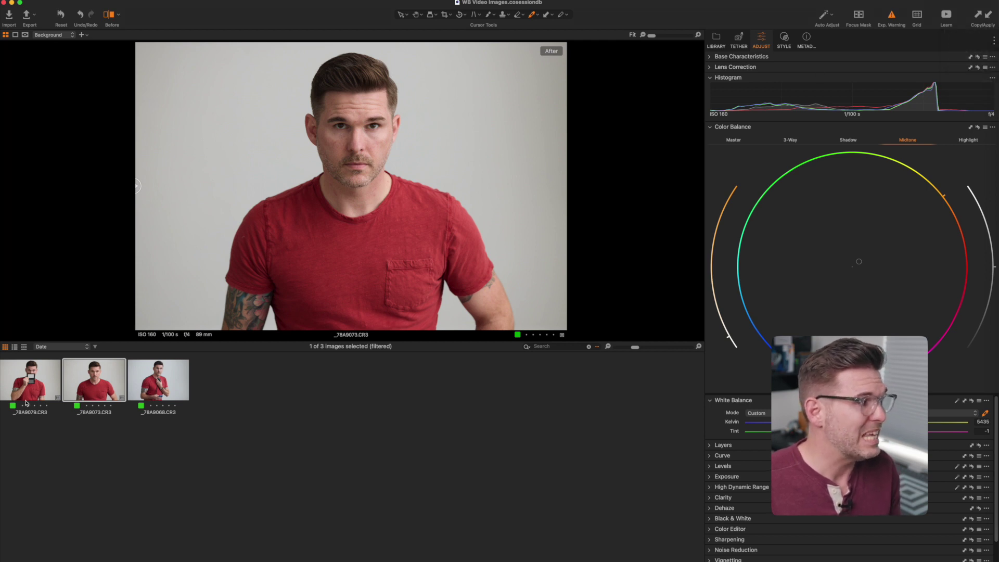
pyautogui.click(35, 377)
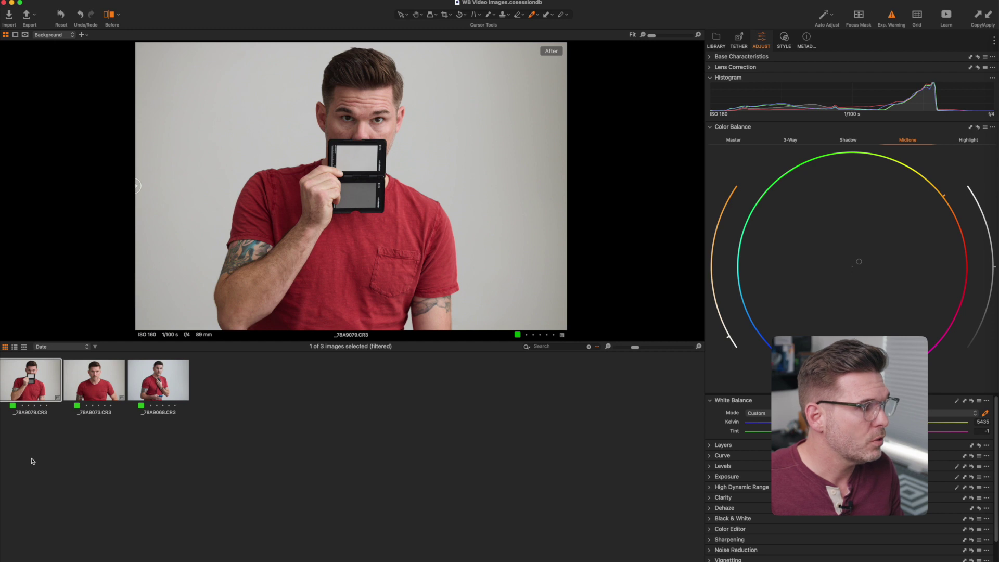
pyautogui.click(91, 387)
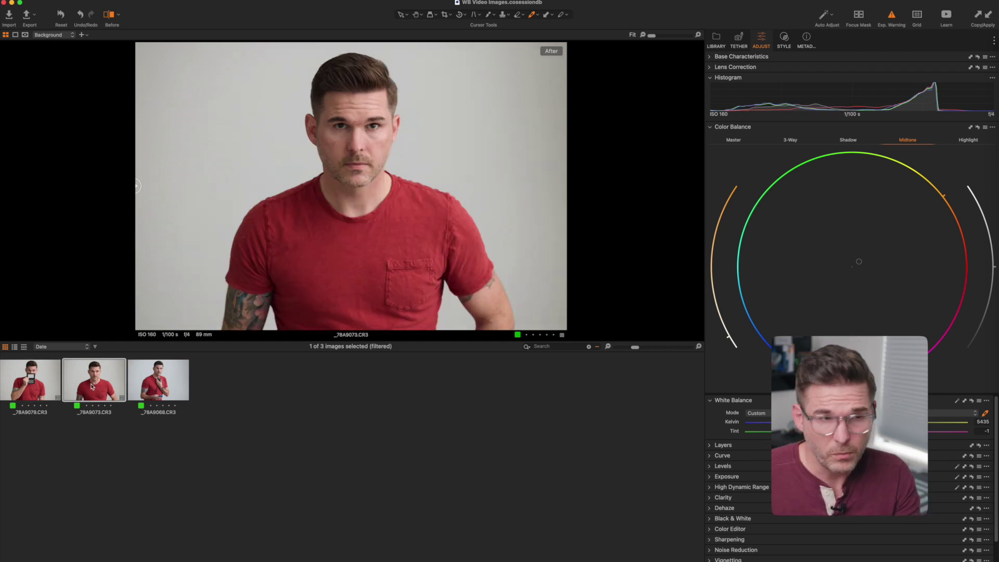